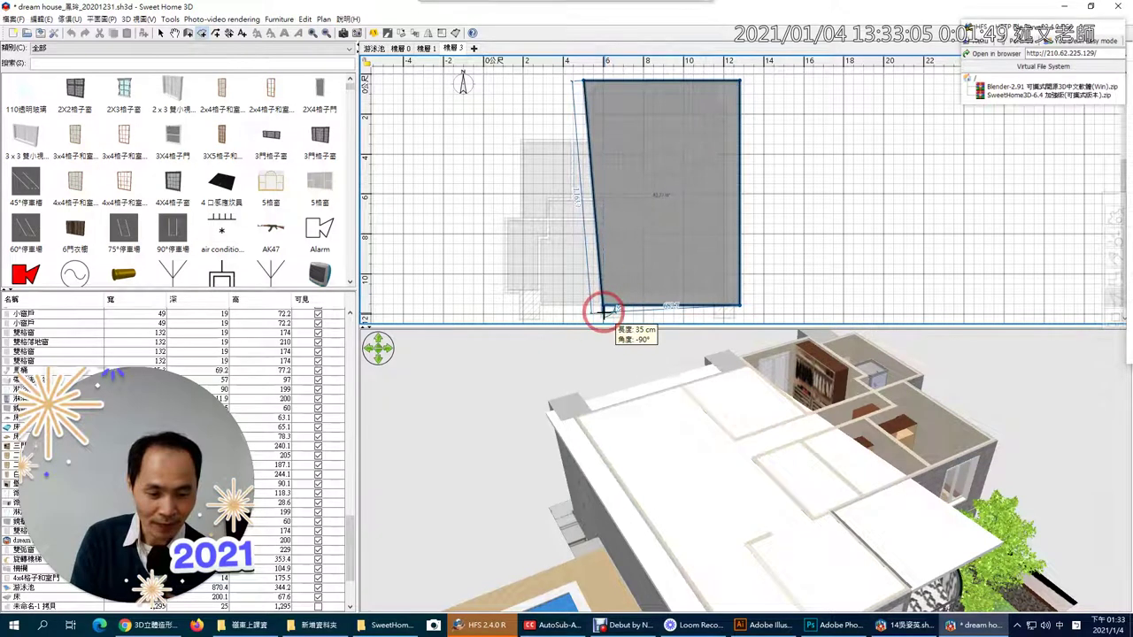
Complete the room polygon on level 樓層 3 around the stepped west side, including horizontal edges of about 210, 110 and 320.5 cm
{"action": "left_click", "coordinate": [538, 310]}
{"action": "left_click", "coordinate": [498, 298]}
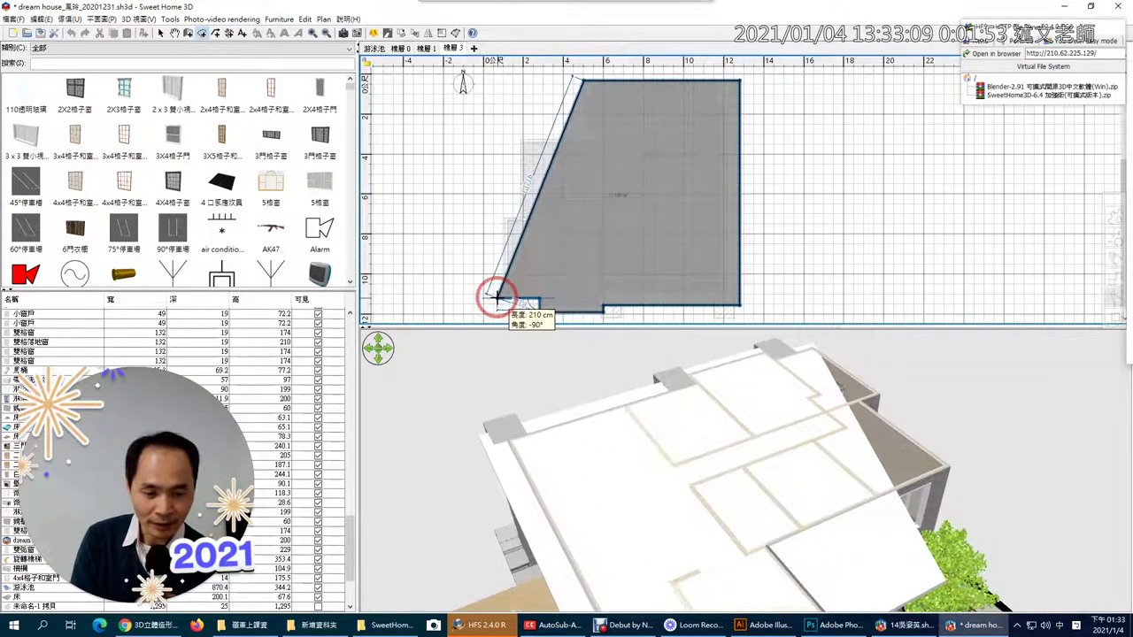
{"action": "left_click", "coordinate": [517, 209]}
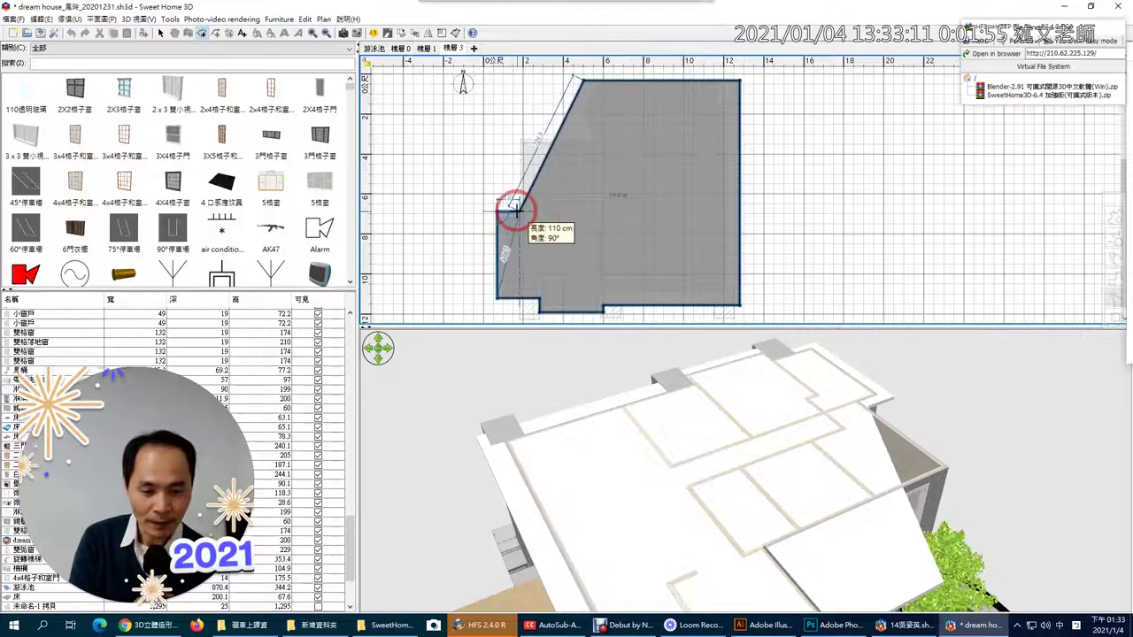
{"action": "left_click", "coordinate": [518, 130]}
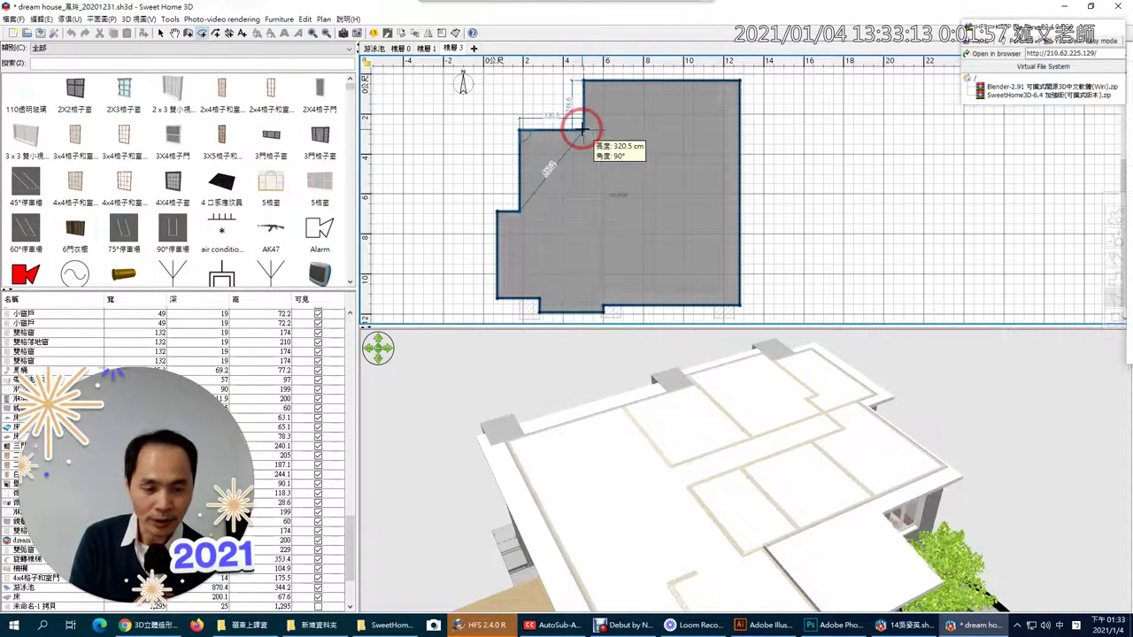
{"action": "double_click", "coordinate": [581, 129]}
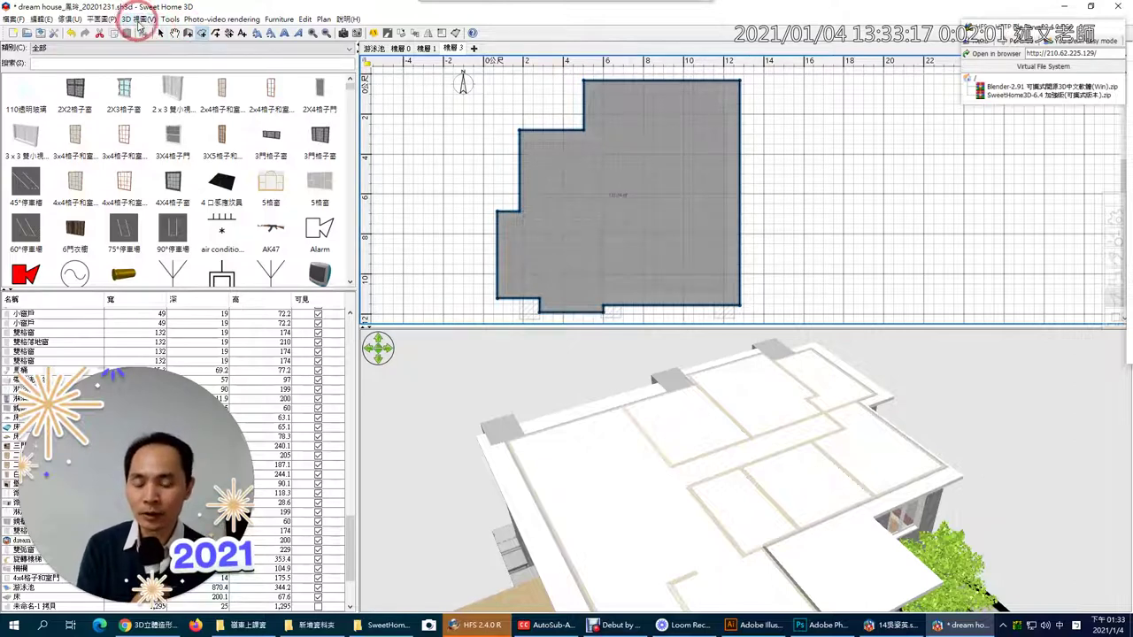
Export the floor plan in SVG format to the 下載 folder, keeping the suggested file name
{"action": "right_click", "coordinate": [431, 108]}
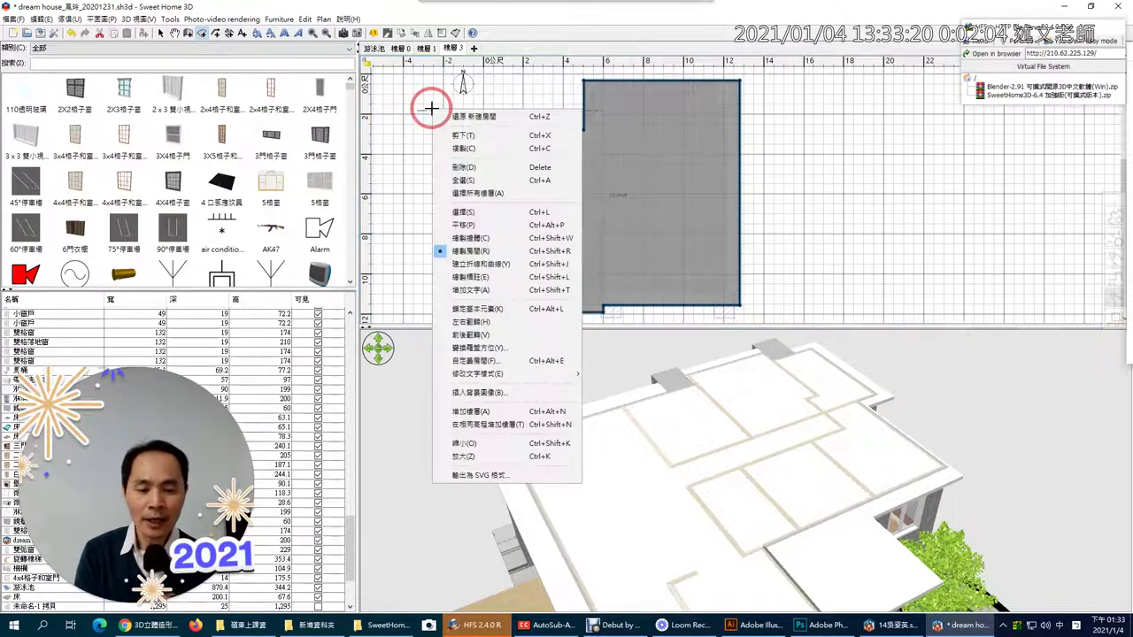
{"action": "left_click", "coordinate": [518, 476]}
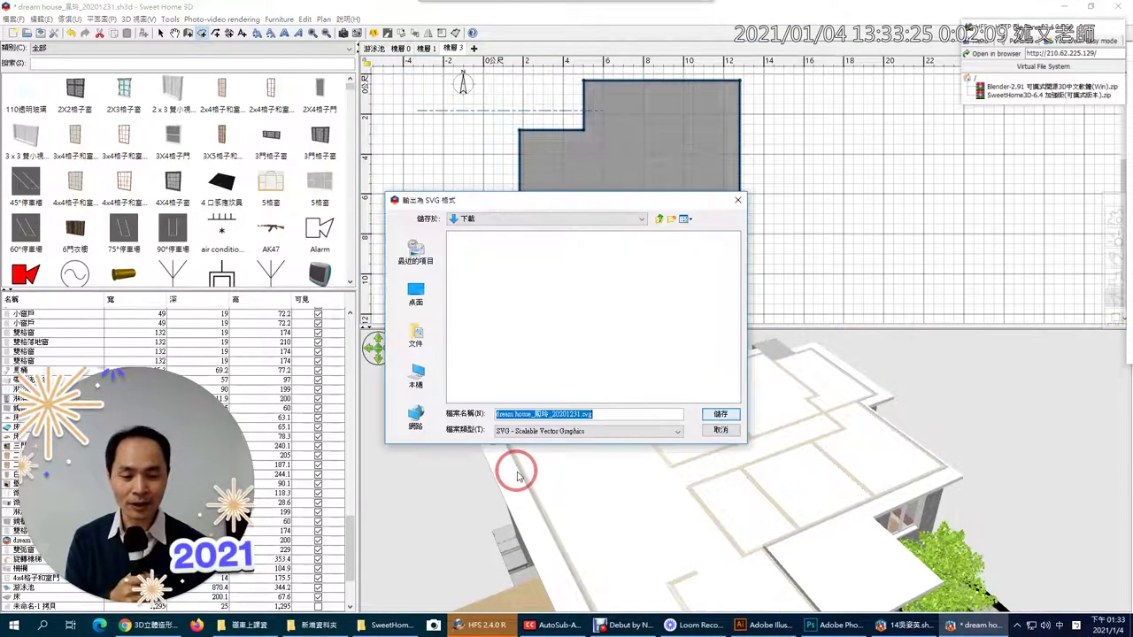
{"action": "left_click", "coordinate": [720, 415]}
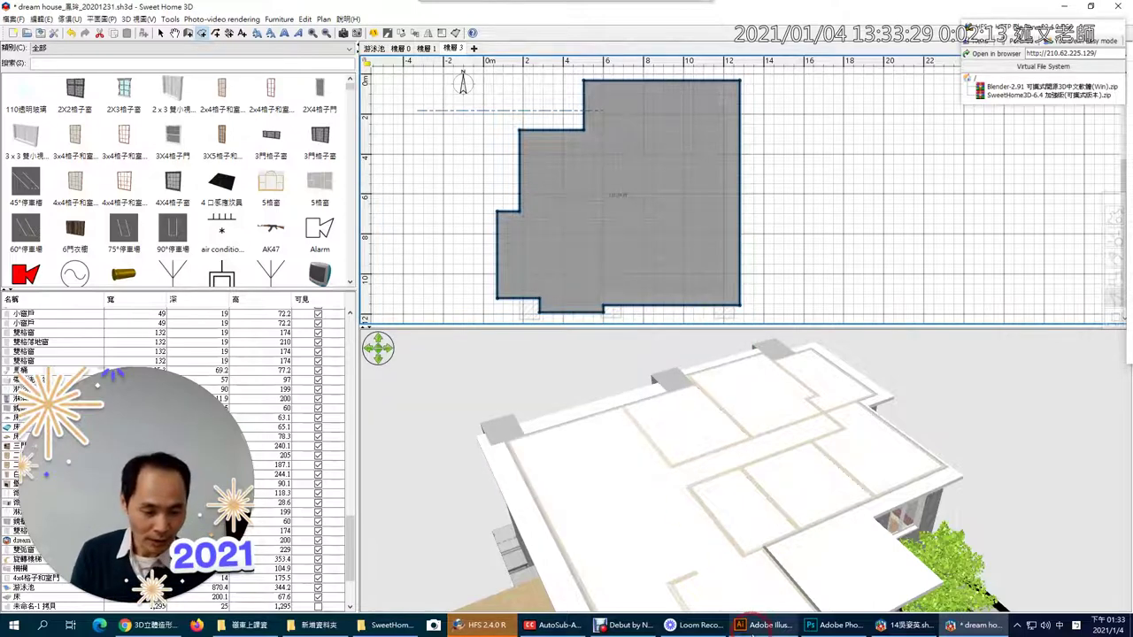
Switch to Illustrator and open the exported floor plan SVG from the 下載 folder
{"action": "left_click", "coordinate": [763, 625]}
{"action": "left_click", "coordinate": [32, 174]}
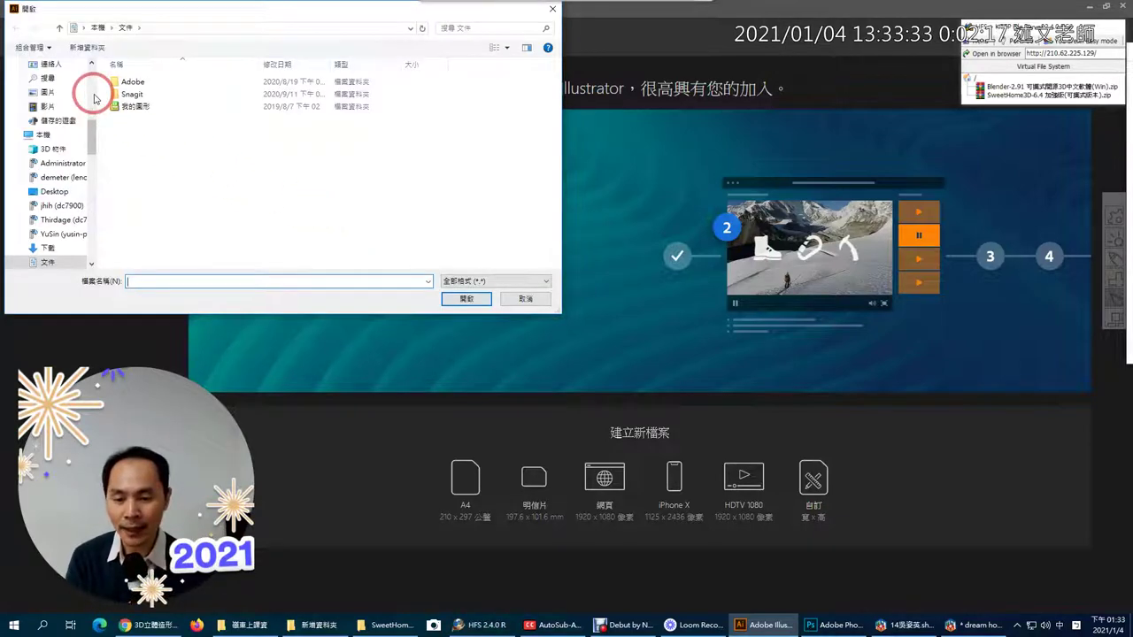
{"action": "scroll", "coordinate": [84, 84], "scroll_direction": "up", "scroll_amount": 5}
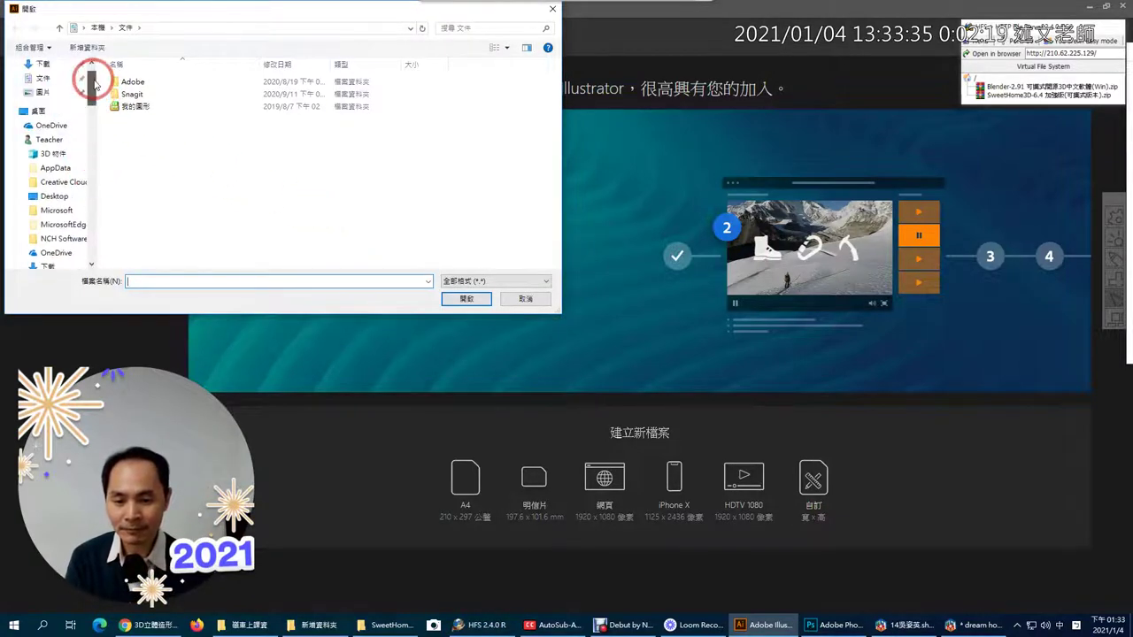
{"action": "left_click", "coordinate": [48, 64]}
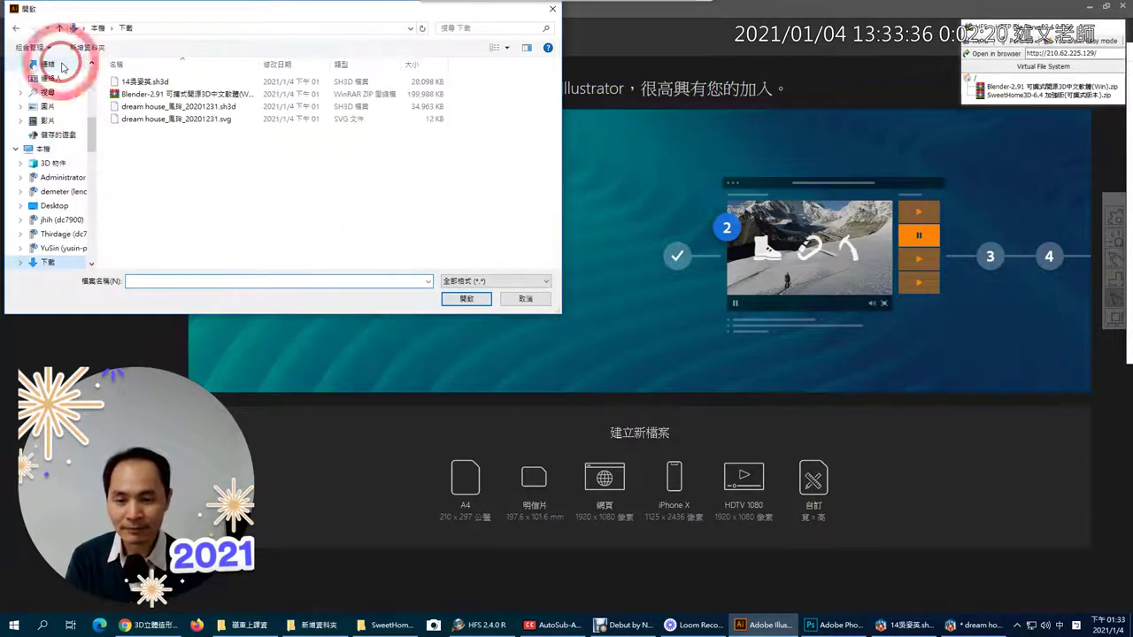
{"action": "left_click", "coordinate": [176, 121]}
{"action": "left_click", "coordinate": [464, 297]}
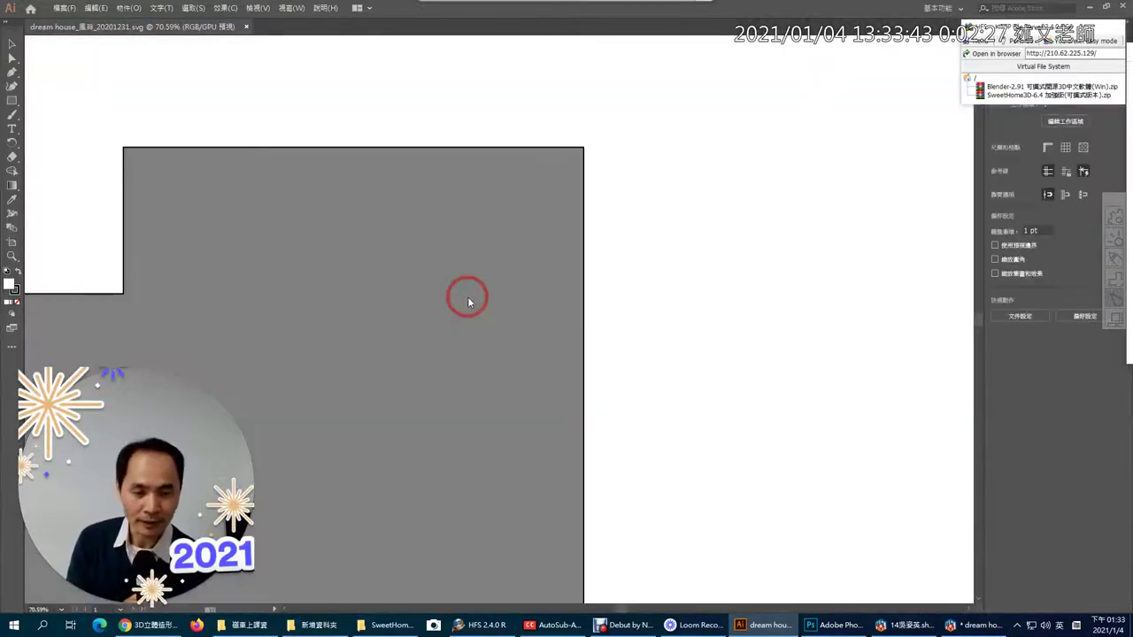
Move the imported floor plan artwork up and to the right on the artboard, and ungroup it
{"action": "left_click", "coordinate": [700, 440]}
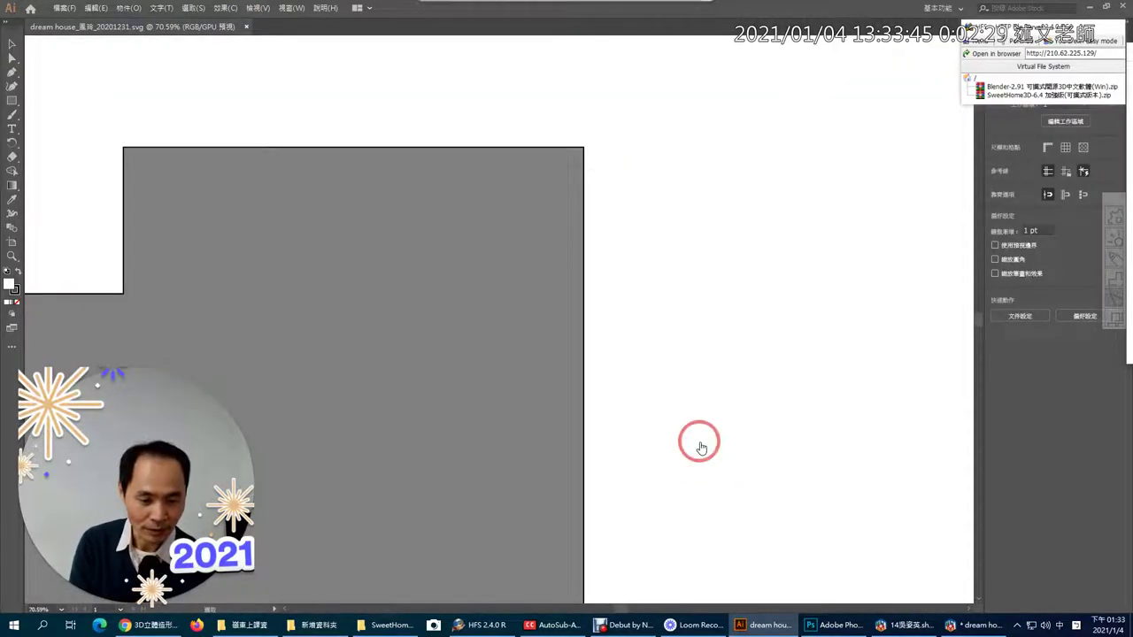
{"action": "left_click", "coordinate": [374, 331]}
{"action": "left_click_drag", "start_coordinate": [384, 328], "coordinate": [644, 260]}
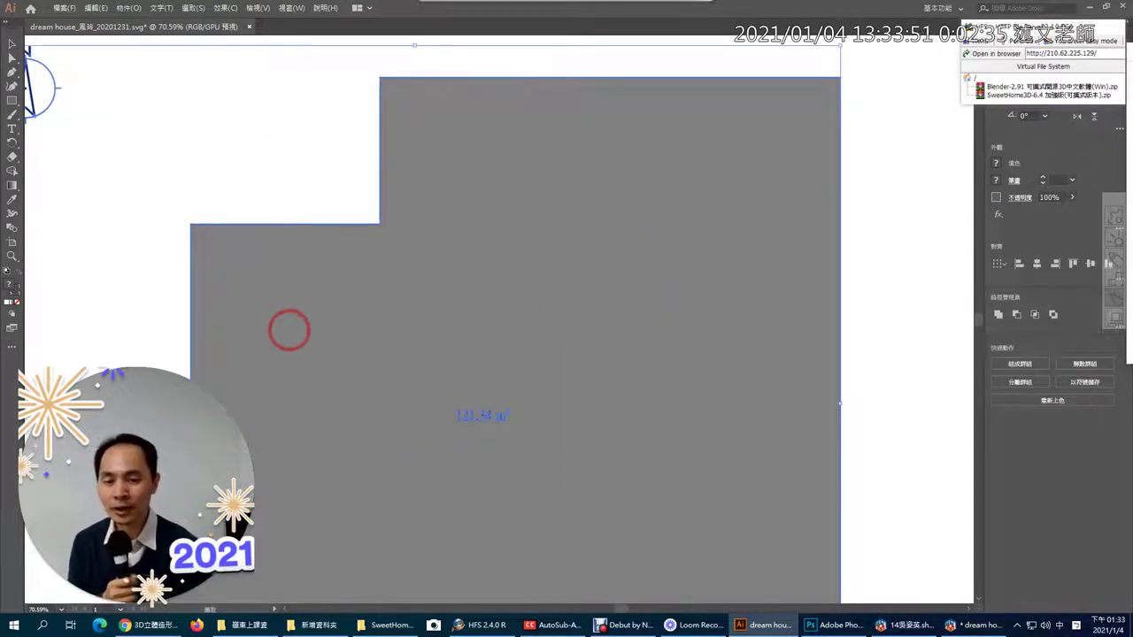
{"action": "scroll", "coordinate": [559, 276], "scroll_direction": "down", "scroll_amount": 3}
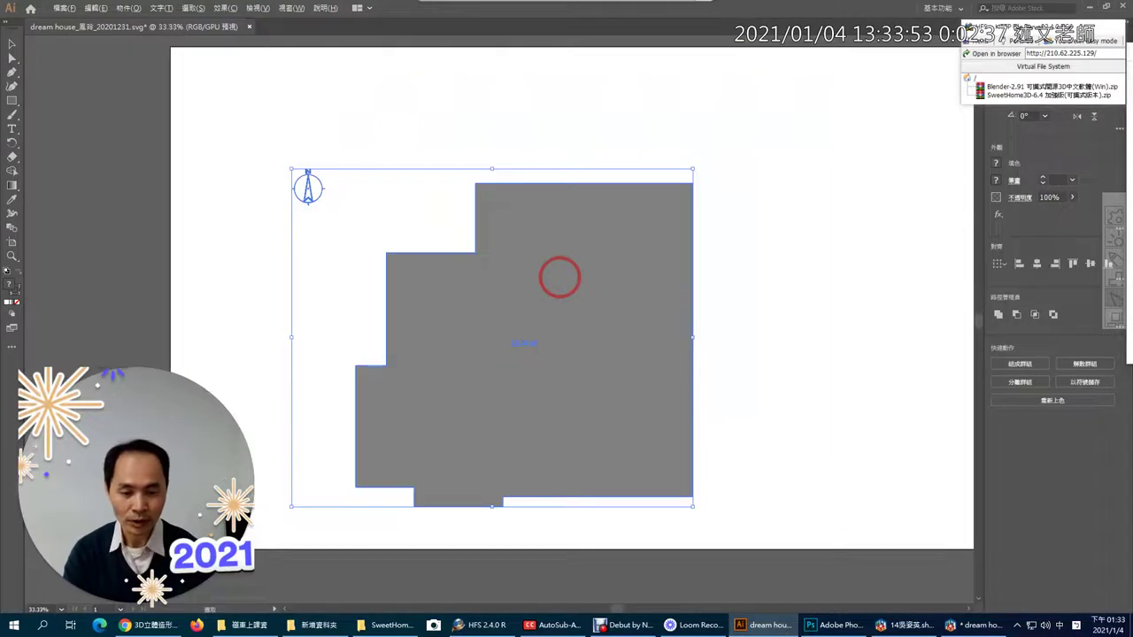
{"action": "right_click", "coordinate": [559, 277]}
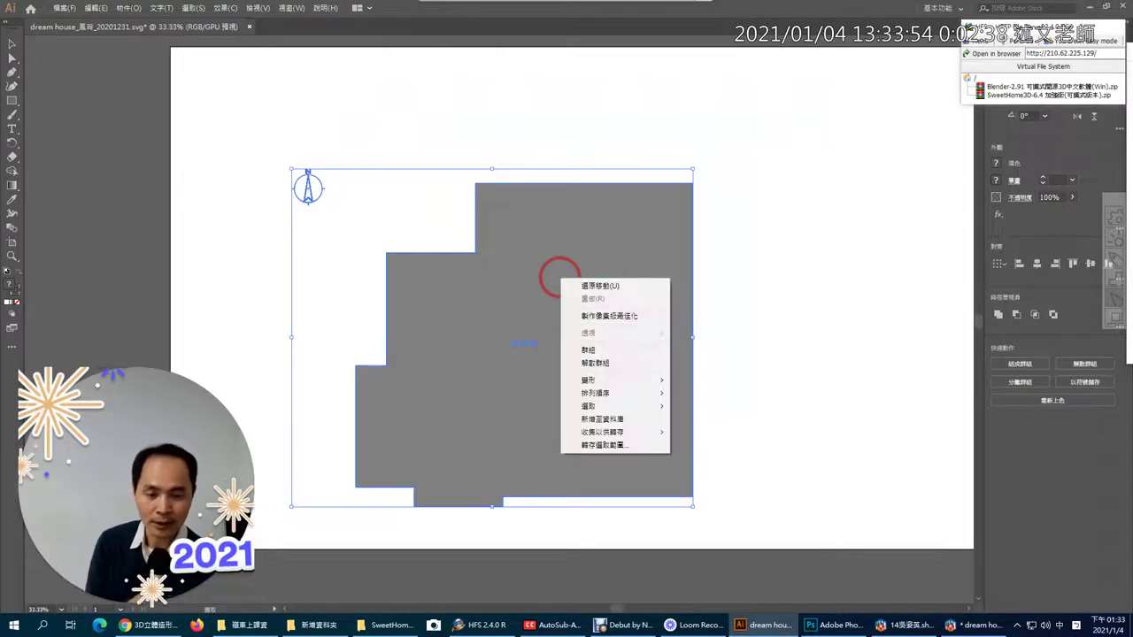
{"action": "left_click", "coordinate": [611, 362]}
{"action": "left_click", "coordinate": [784, 328]}
Delete the north arrow and the area label from the floor plan artwork
{"action": "left_click", "coordinate": [314, 189]}
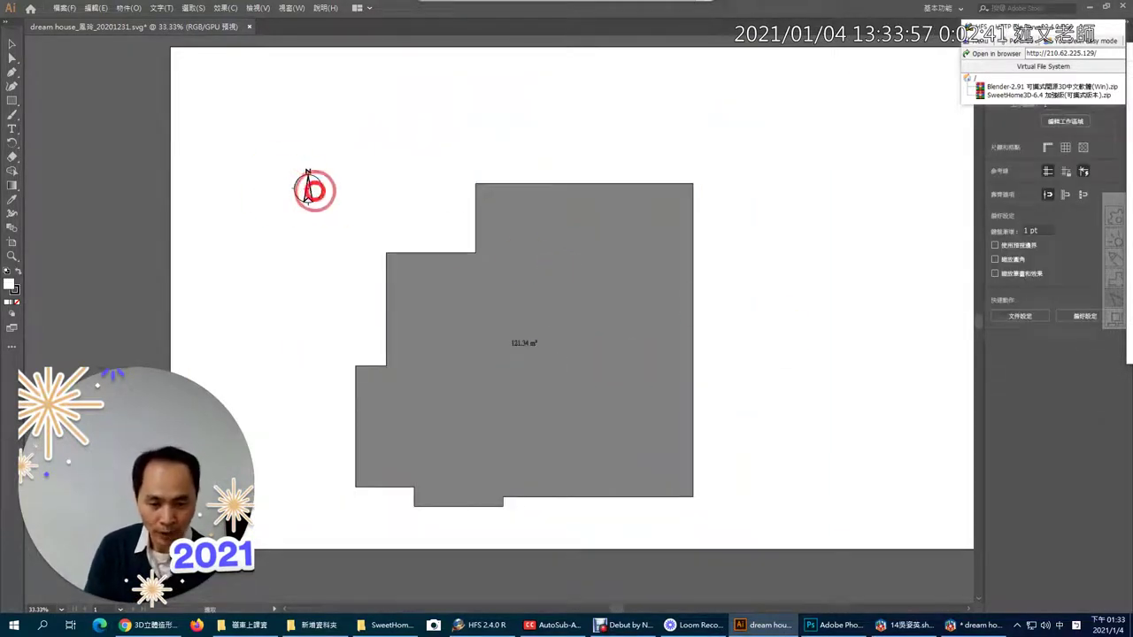
{"action": "key", "text": "Delete"}
{"action": "left_click", "coordinate": [522, 343]}
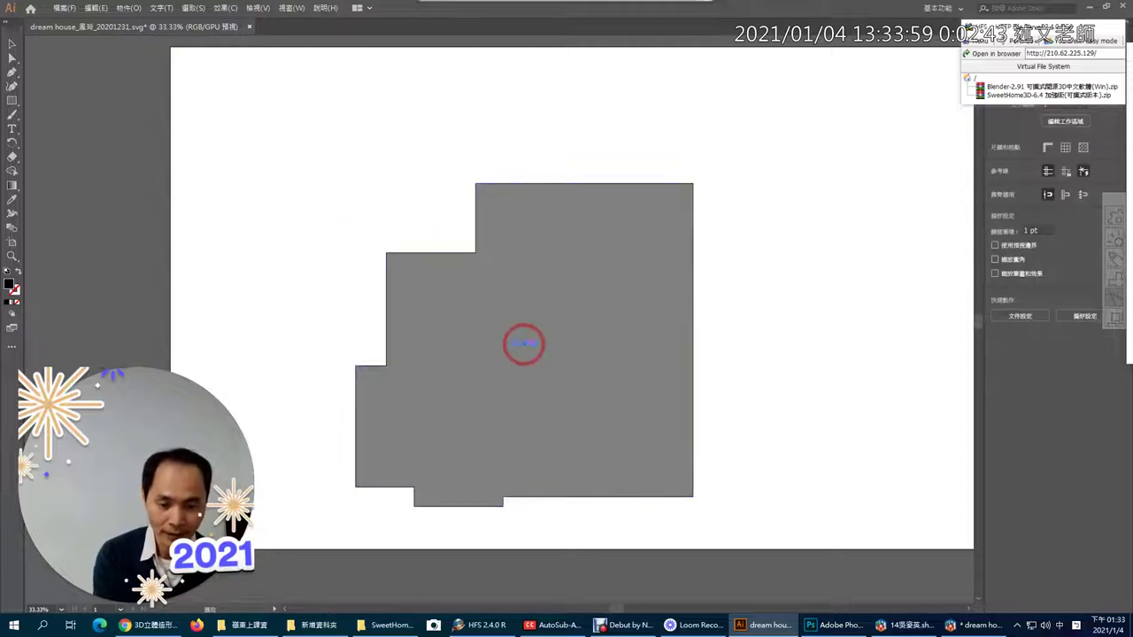
Move the grey filled shape off to the right of its separate black outline
{"action": "left_click", "coordinate": [622, 357]}
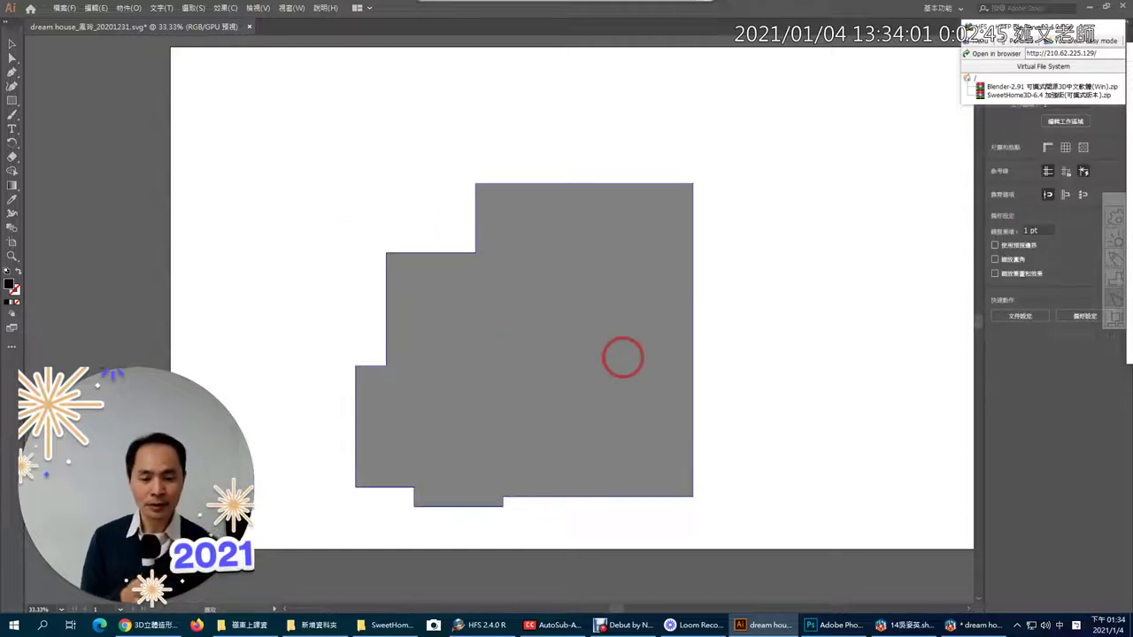
{"action": "left_click_drag", "start_coordinate": [622, 357], "coordinate": [754, 260]}
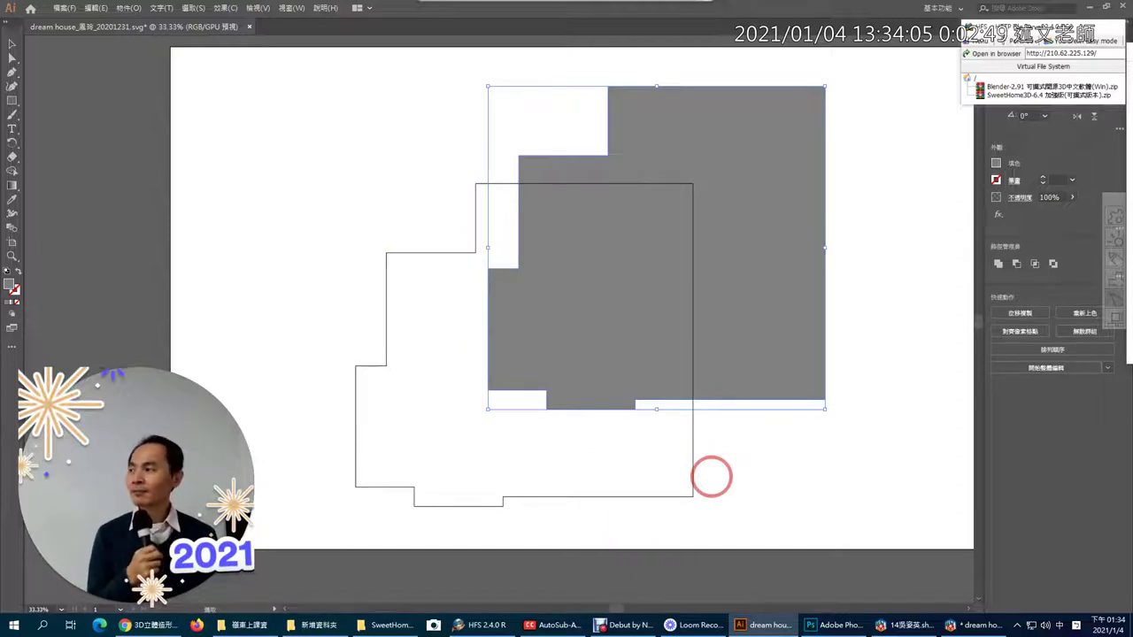
{"action": "left_click_drag", "start_coordinate": [767, 271], "coordinate": [793, 318]}
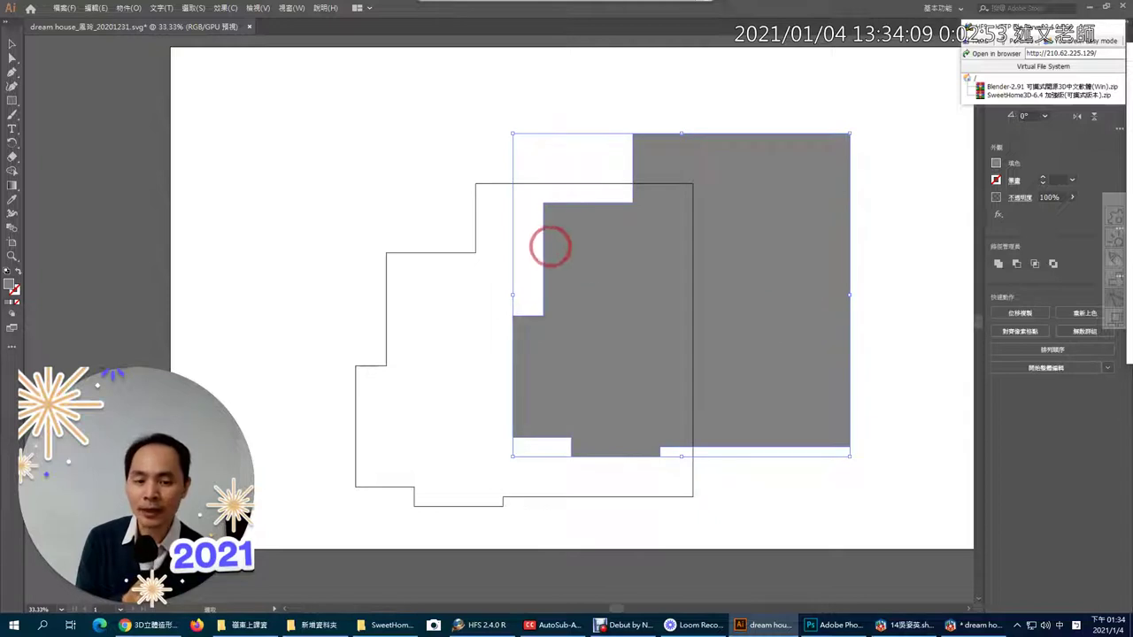
Move the black outline to the upper left, partly off the artboard, and bring the grey shape back toward the artboard's centre
{"action": "left_click", "coordinate": [485, 183]}
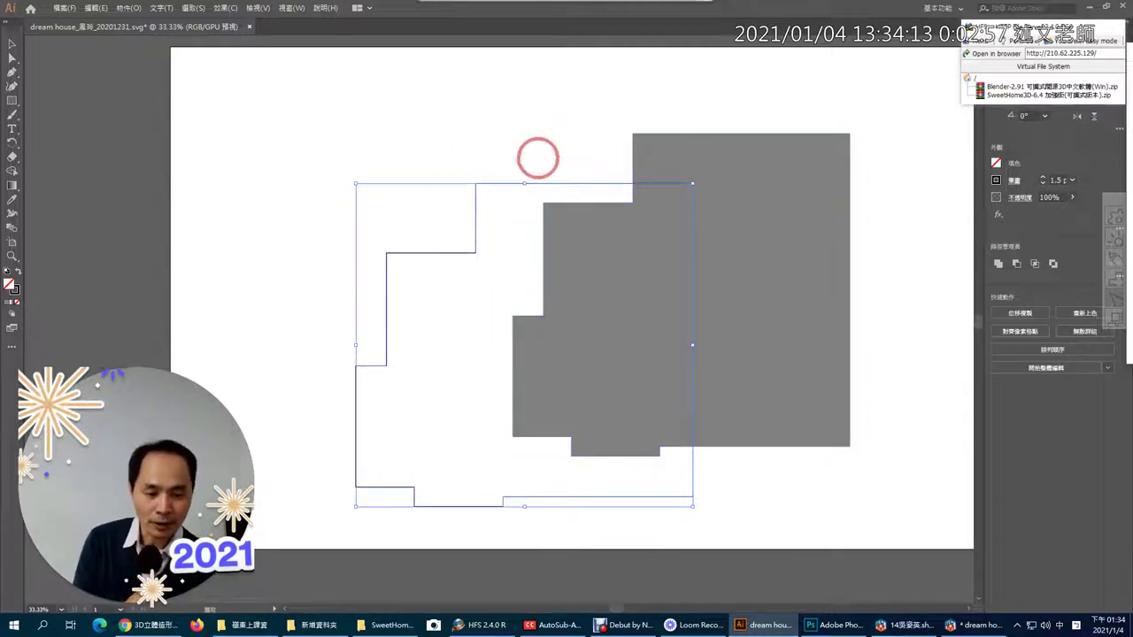
{"action": "left_click", "coordinate": [740, 150]}
{"action": "left_click", "coordinate": [476, 183]}
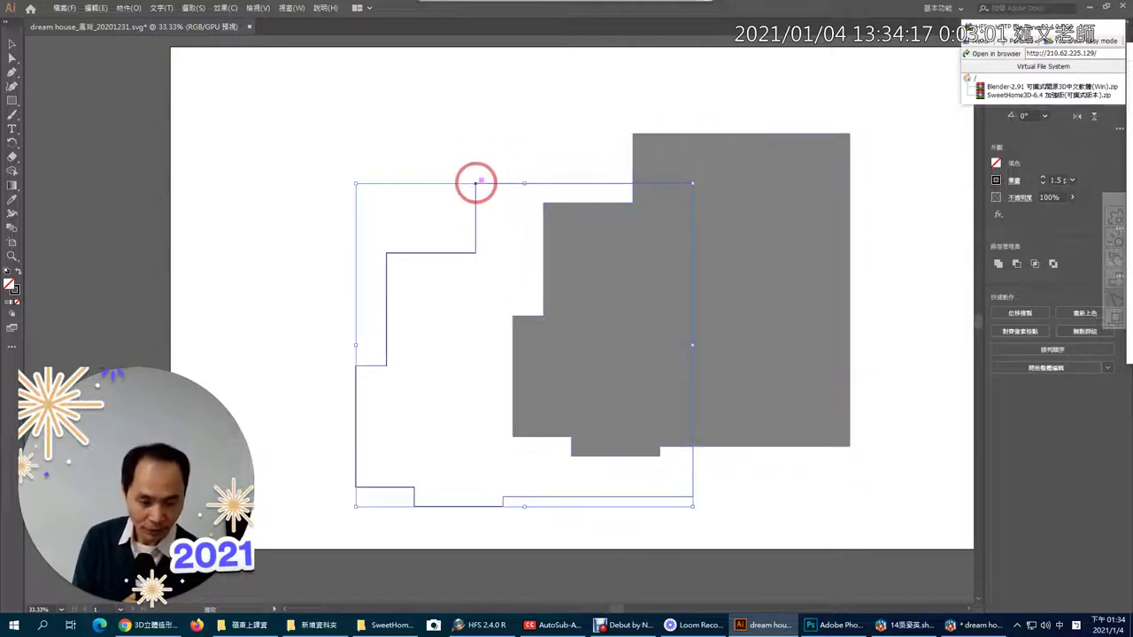
{"action": "left_click_drag", "start_coordinate": [740, 174], "coordinate": [786, 150]}
{"action": "left_click_drag", "start_coordinate": [473, 210], "coordinate": [167, 104]}
{"action": "left_click_drag", "start_coordinate": [743, 238], "coordinate": [607, 262]}
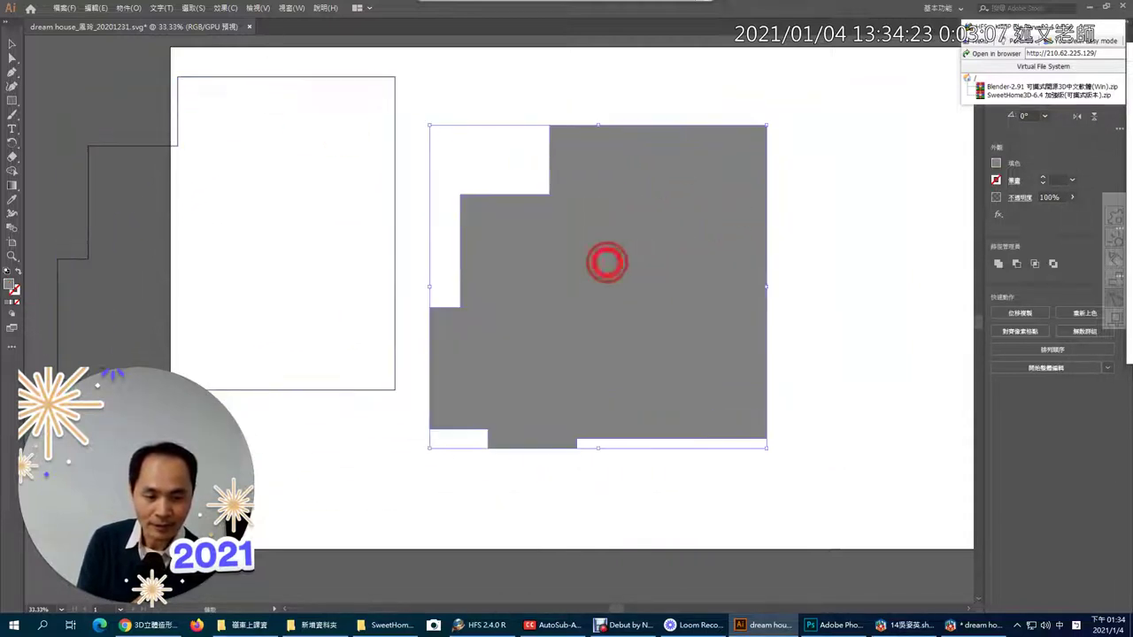
Give the grey shape a black stroke with a weight of 8 pt
{"action": "left_click", "coordinate": [15, 292]}
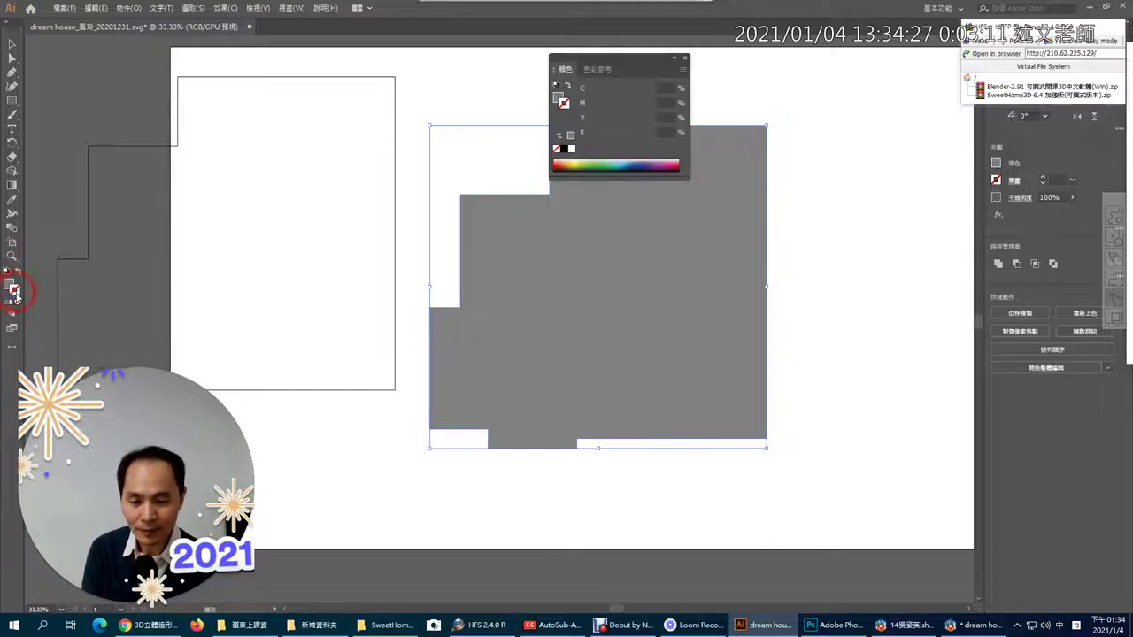
{"action": "left_click", "coordinate": [562, 149]}
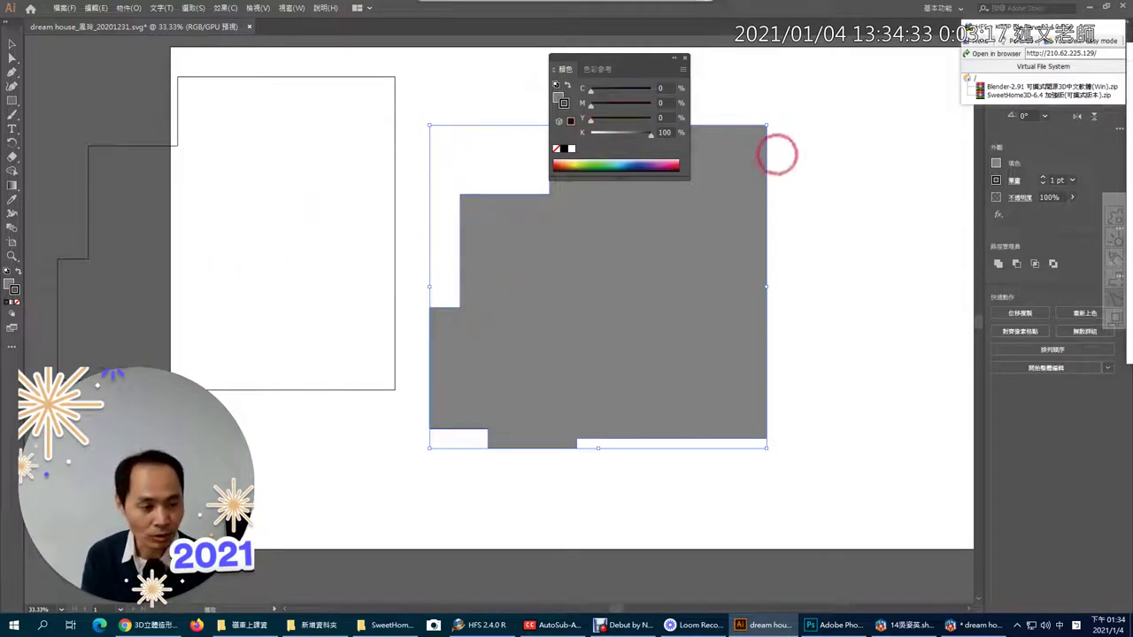
{"action": "left_click_drag", "start_coordinate": [1050, 77], "coordinate": [888, 88]}
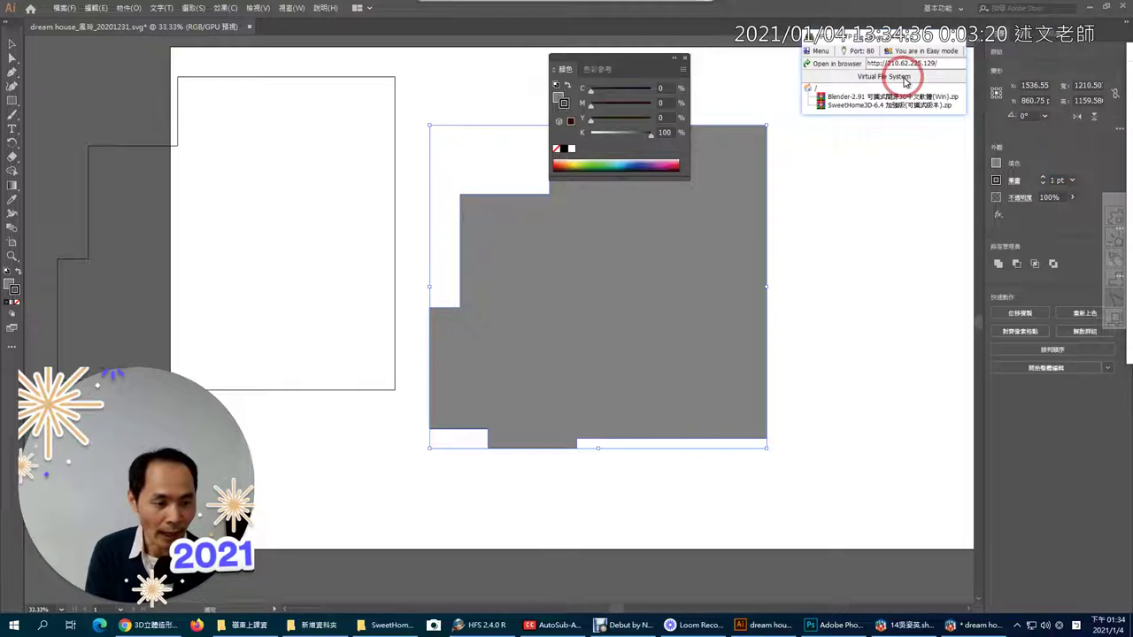
{"action": "left_click", "coordinate": [1043, 177]}
{"action": "left_click", "coordinate": [1043, 177]}
{"action": "left_click", "coordinate": [1043, 177]}
{"action": "left_click", "coordinate": [1042, 177]}
{"action": "left_click", "coordinate": [1043, 177]}
{"action": "left_click", "coordinate": [1042, 177]}
{"action": "left_click", "coordinate": [1042, 177]}
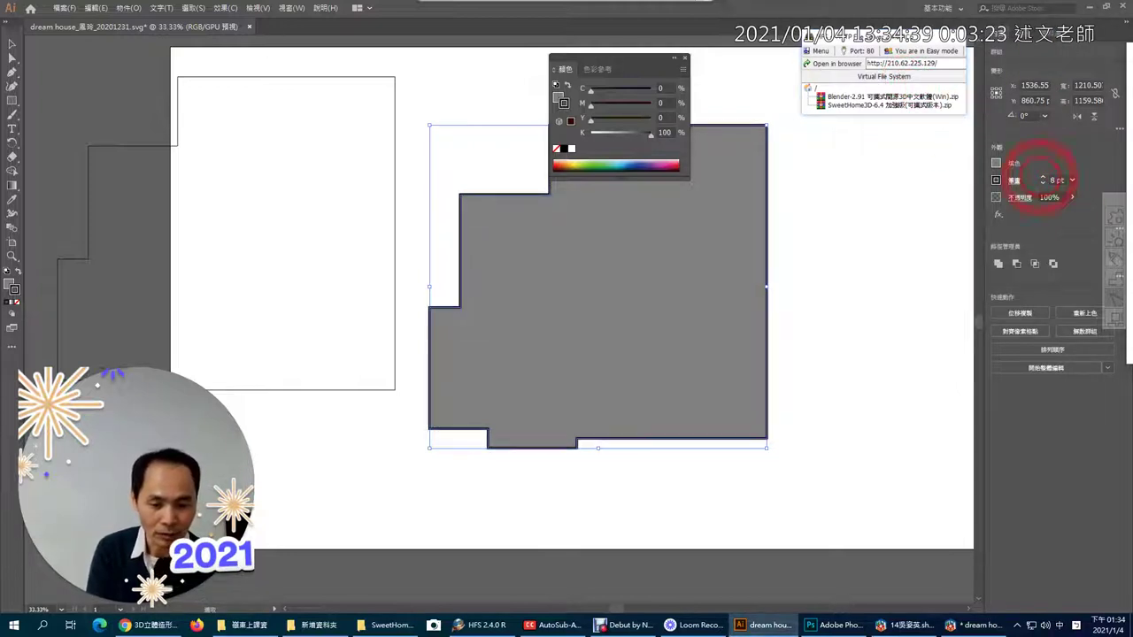
{"action": "left_click", "coordinate": [685, 58]}
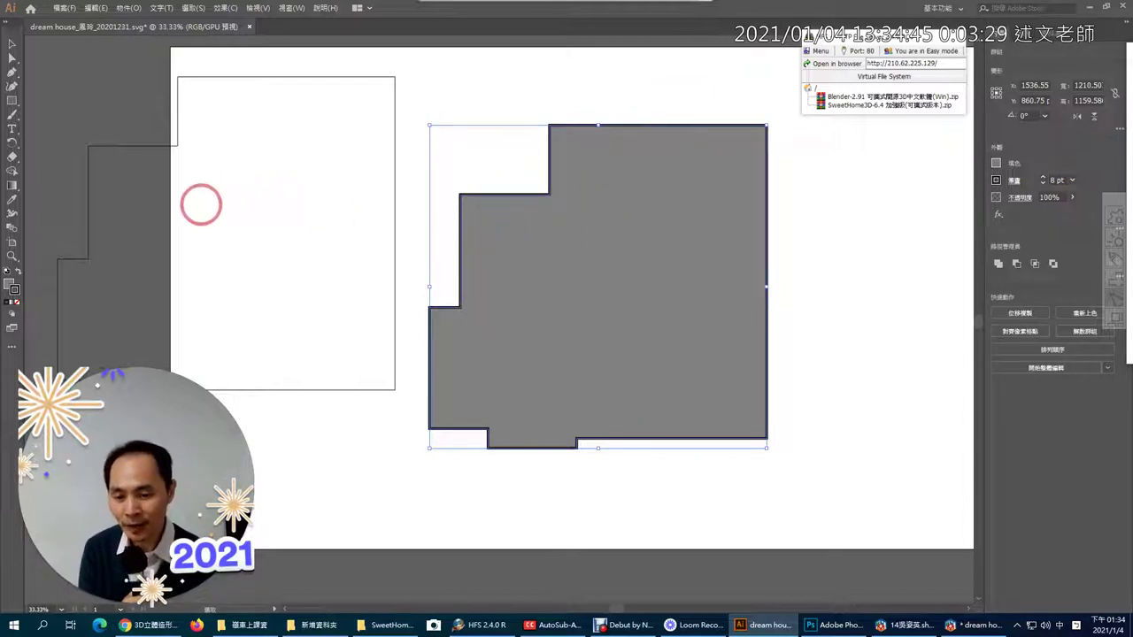
Round all corners of the grey shape slightly with the Direct Selection tool's corner handles
{"action": "left_click", "coordinate": [12, 58]}
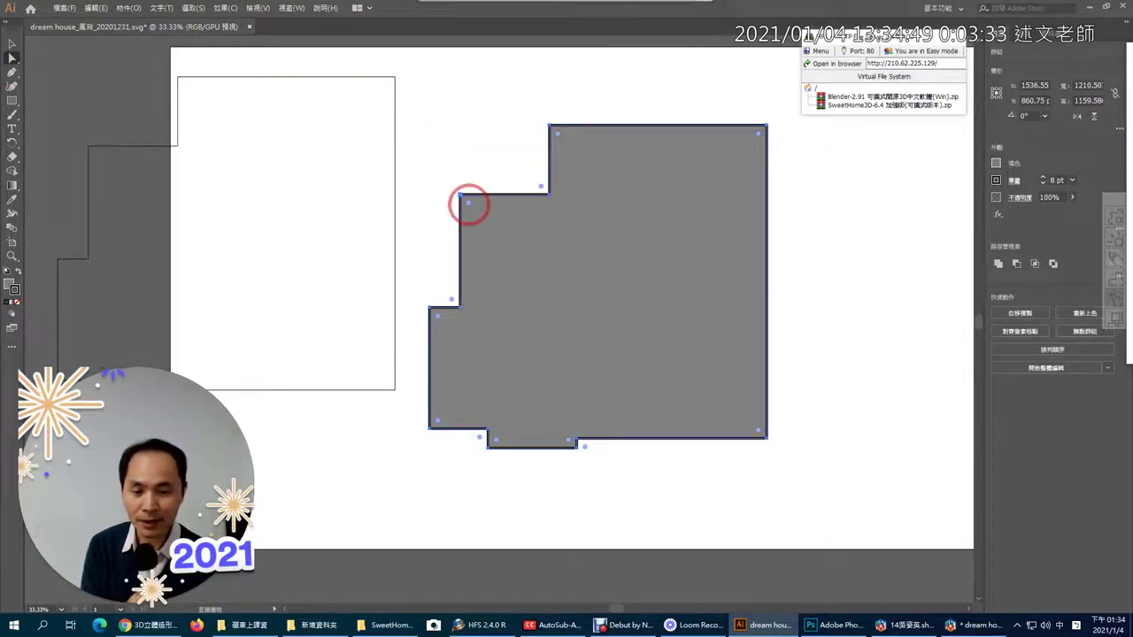
{"action": "scroll", "coordinate": [468, 204], "scroll_direction": "up", "scroll_amount": 4}
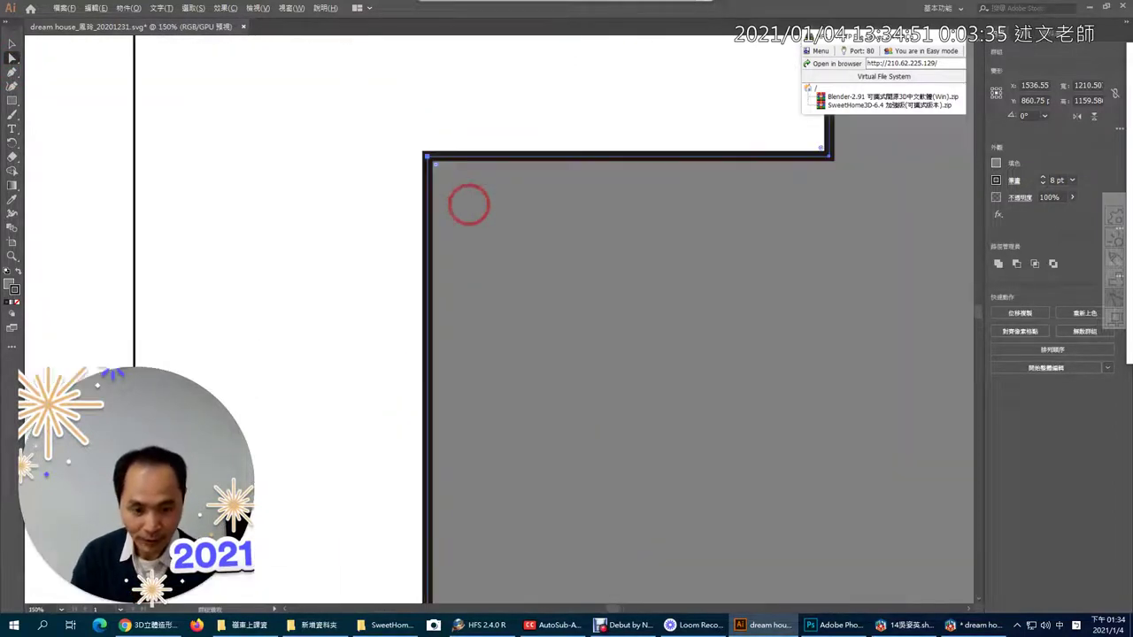
{"action": "left_click_drag", "start_coordinate": [435, 165], "coordinate": [516, 223]}
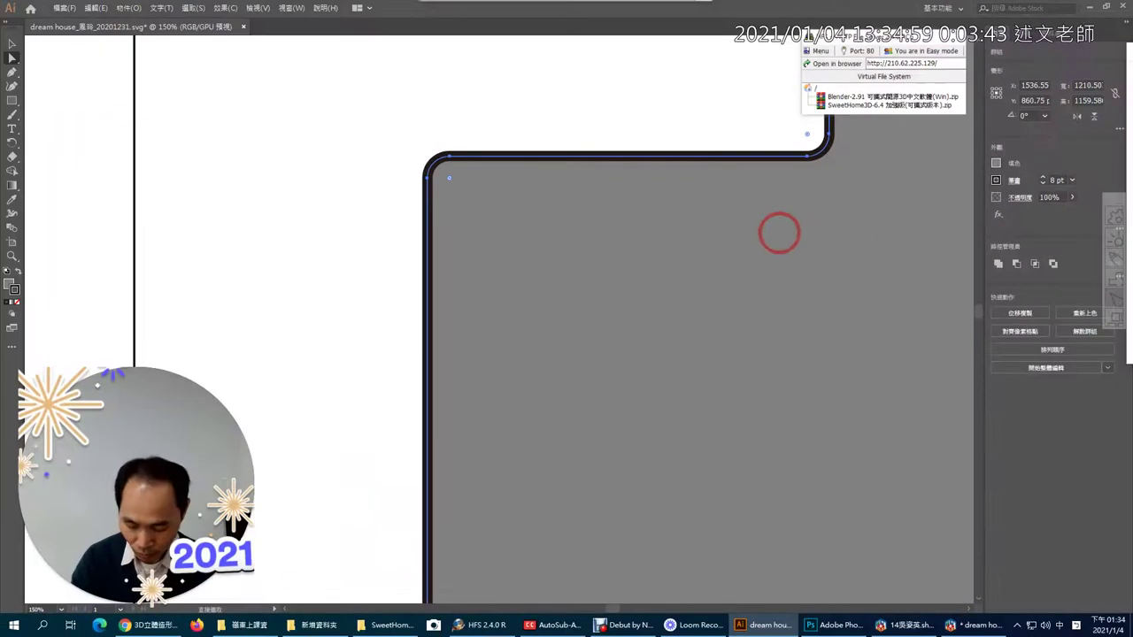
{"action": "scroll", "coordinate": [816, 199], "scroll_direction": "down", "scroll_amount": 3}
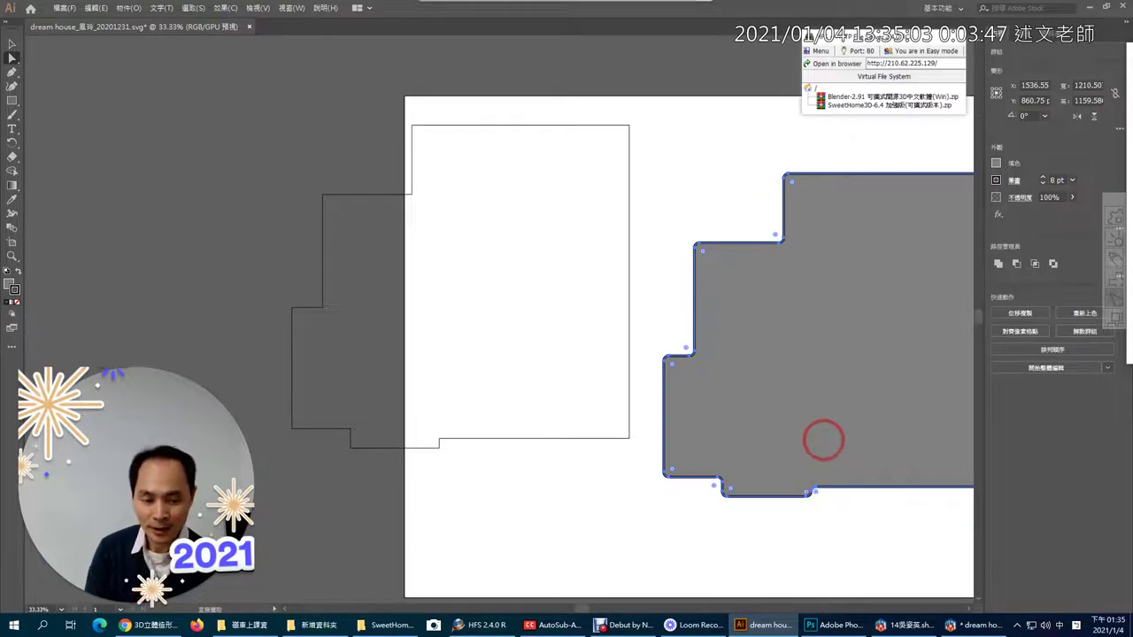
{"action": "left_click_drag", "start_coordinate": [833, 394], "coordinate": [584, 348]}
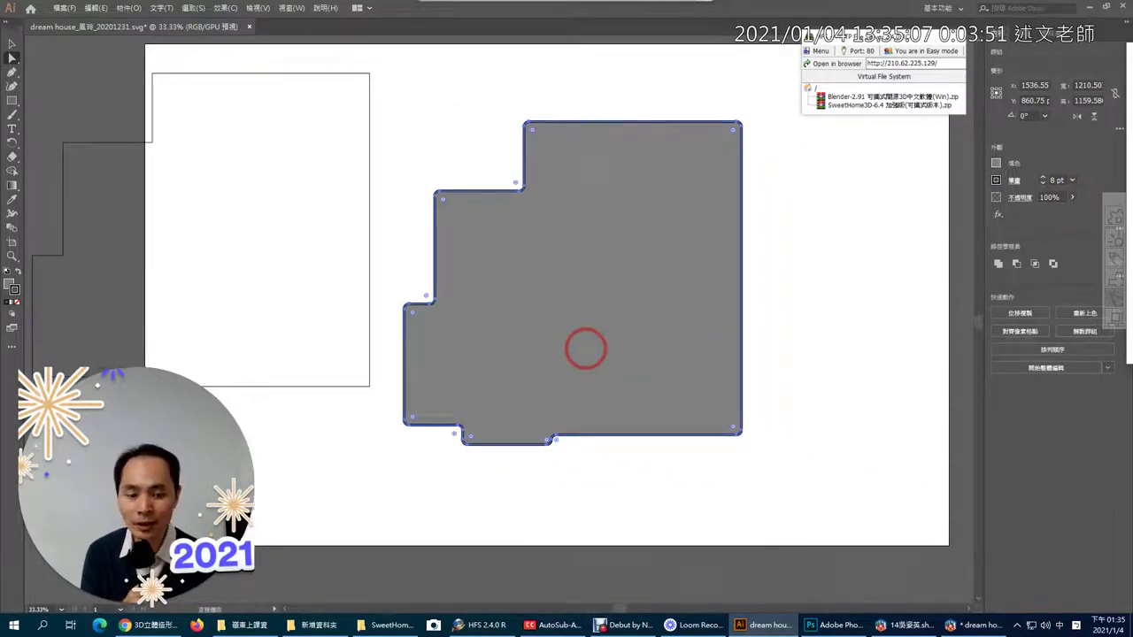
Switch to Photoshop and create a new document of 1890 × 1417 pixels at 96 pixels/inch with a white background
{"action": "left_click", "coordinate": [830, 625]}
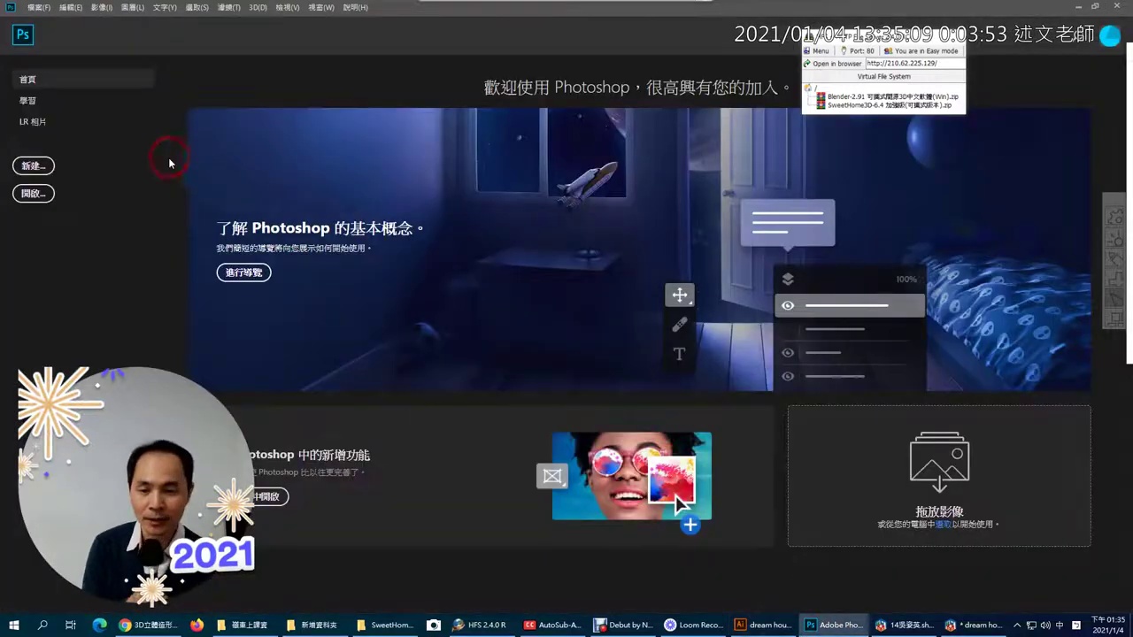
{"action": "left_click", "coordinate": [33, 165]}
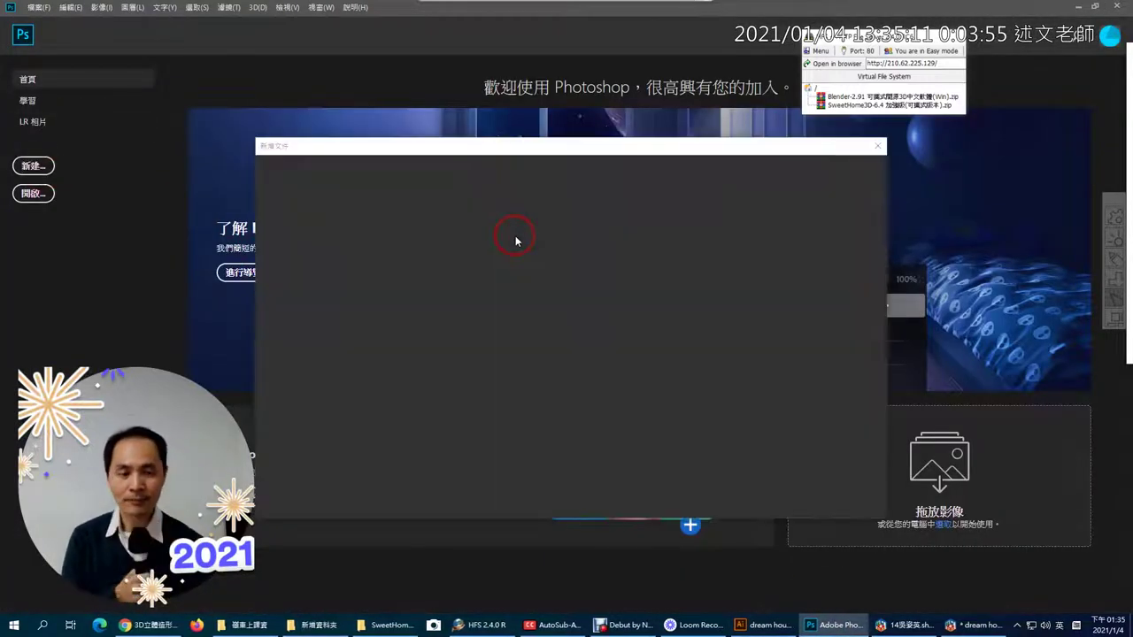
{"action": "left_click_drag", "start_coordinate": [886, 10], "coordinate": [997, 7]}
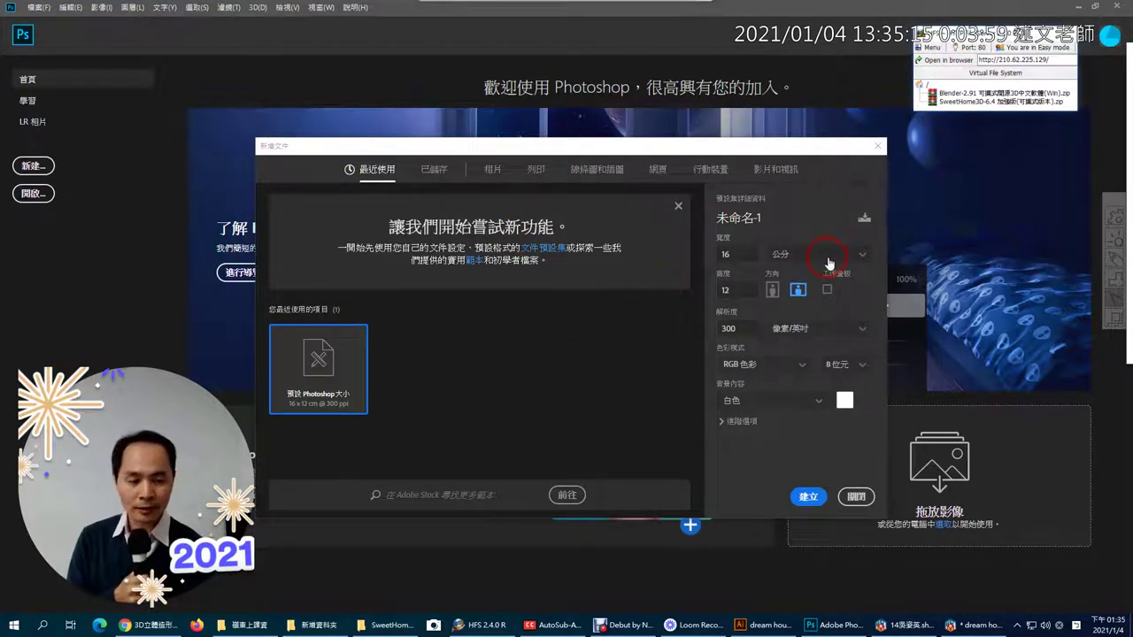
{"action": "left_click", "coordinate": [828, 263]}
{"action": "left_click", "coordinate": [796, 275]}
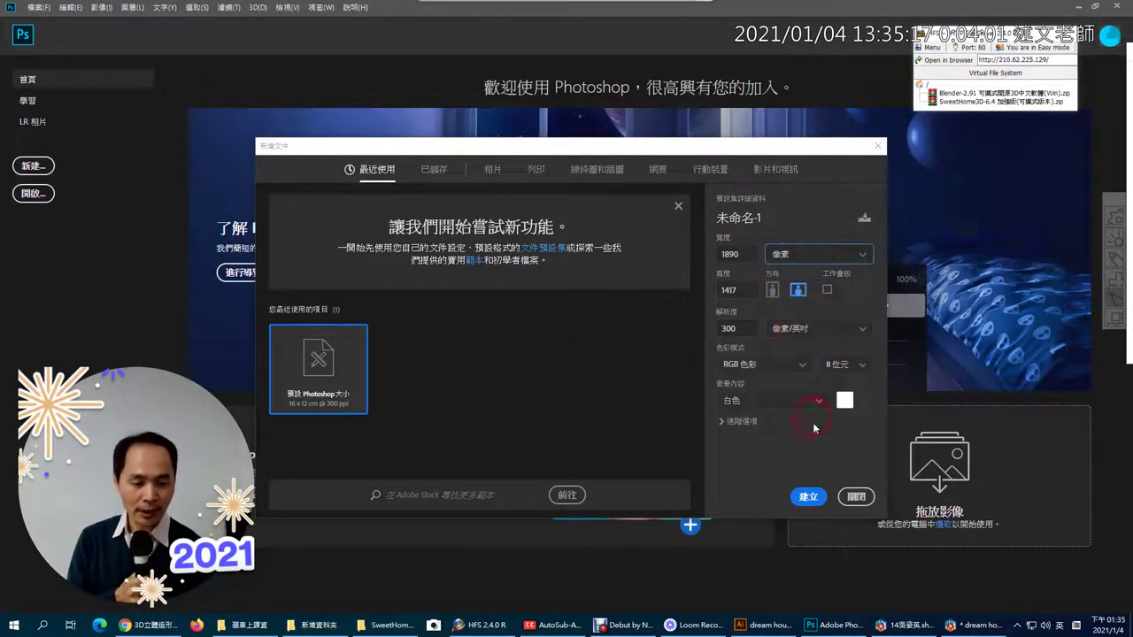
{"action": "left_click", "coordinate": [852, 497]}
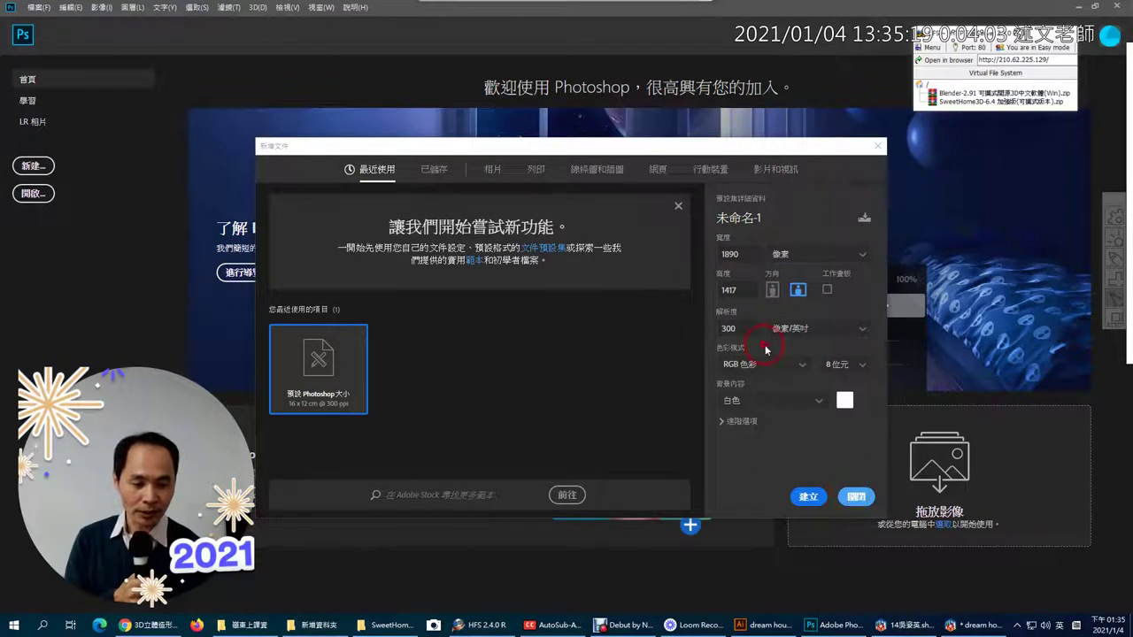
{"action": "double_click", "coordinate": [739, 328]}
{"action": "left_click", "coordinate": [660, 343]}
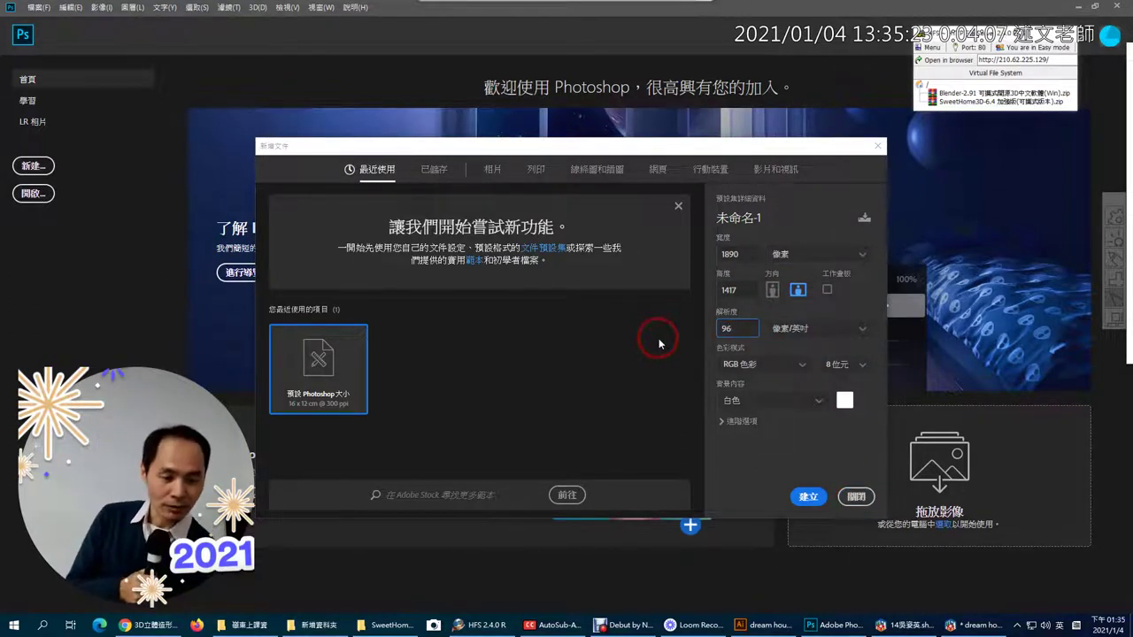
{"action": "left_click", "coordinate": [808, 494]}
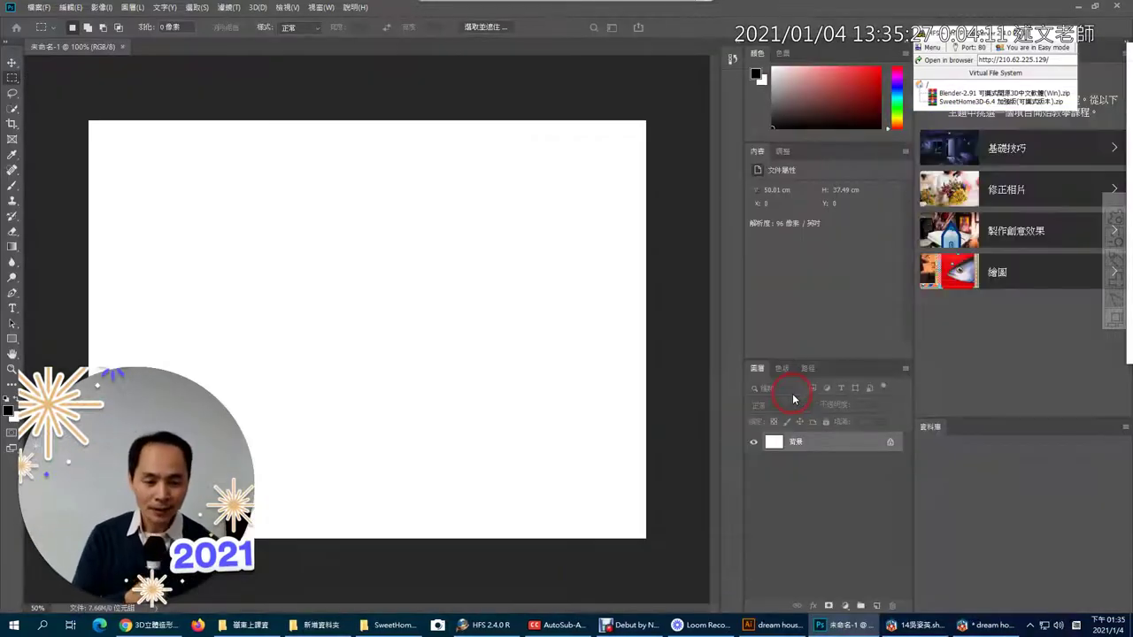
Copy the rounded grey shape from Illustrator into the new Photoshop document as a vector smart object and commit its placement
{"action": "left_click", "coordinate": [763, 625]}
{"action": "left_click_drag", "start_coordinate": [581, 278], "coordinate": [457, 243]}
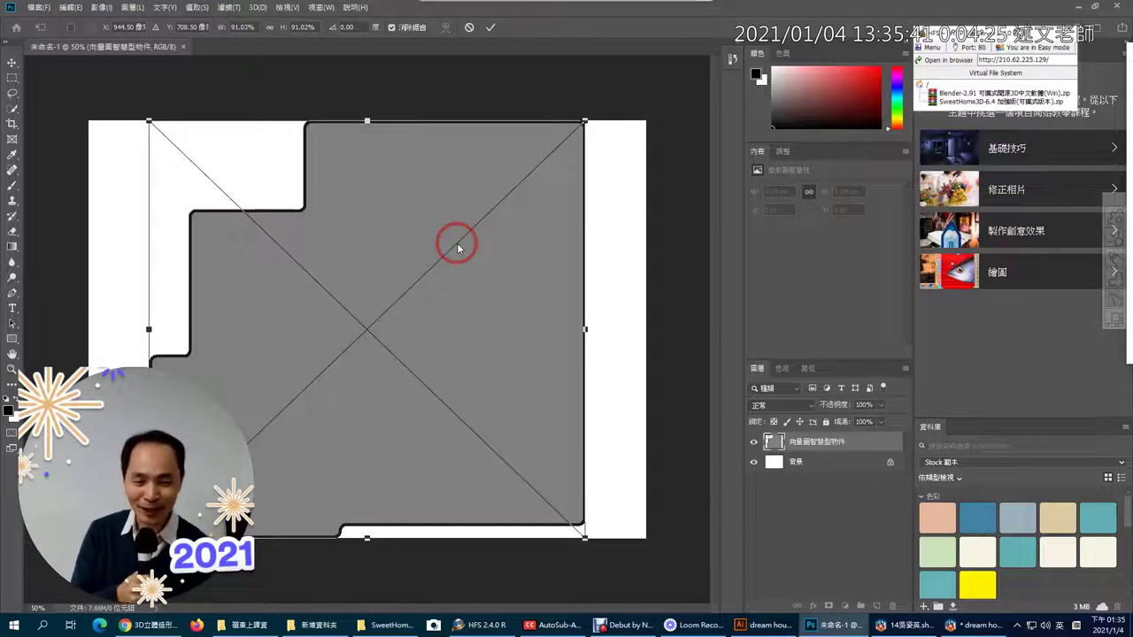
{"action": "left_click", "coordinate": [492, 27]}
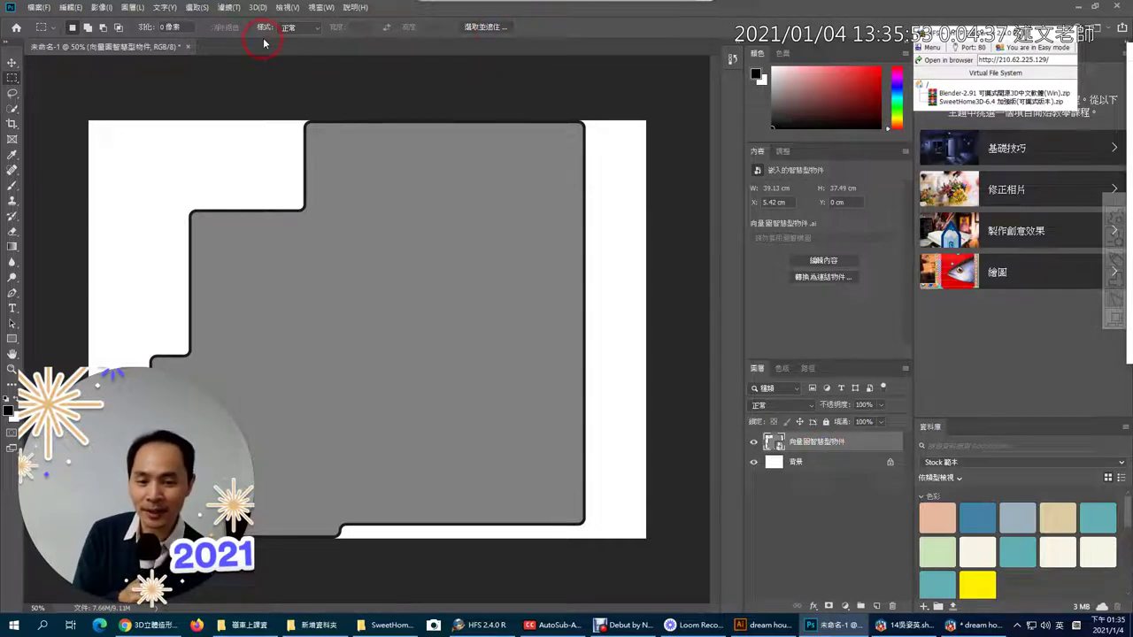
Create a 3D extrusion from the selected smart object layer, switch to the 3D workspace, and inspect the model's depth
{"action": "left_click", "coordinate": [258, 7]}
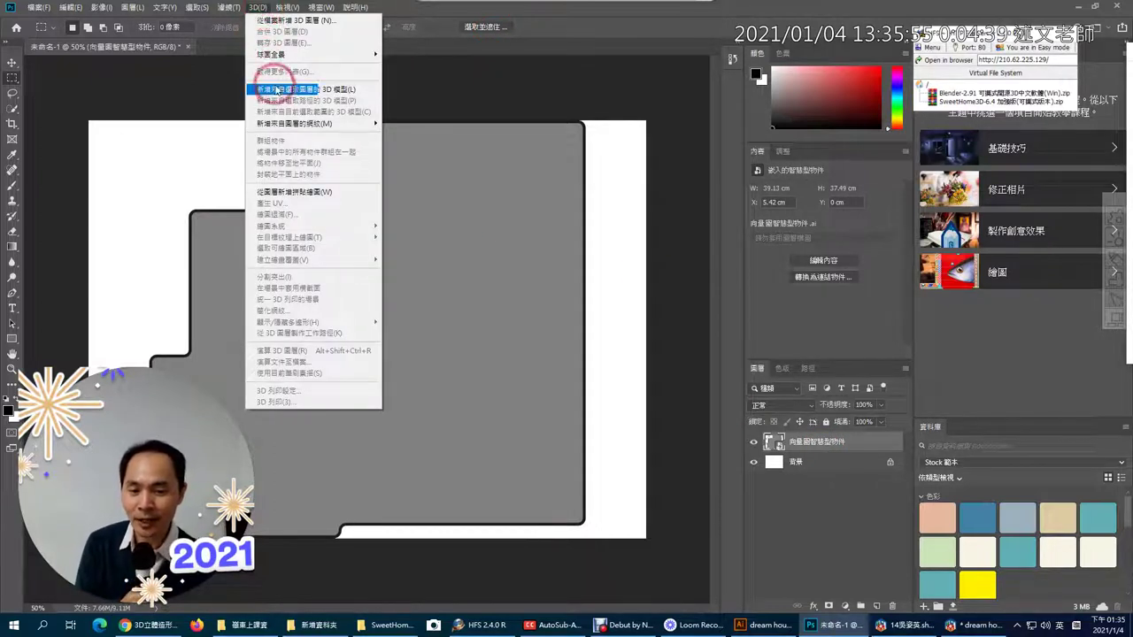
{"action": "left_click", "coordinate": [277, 94]}
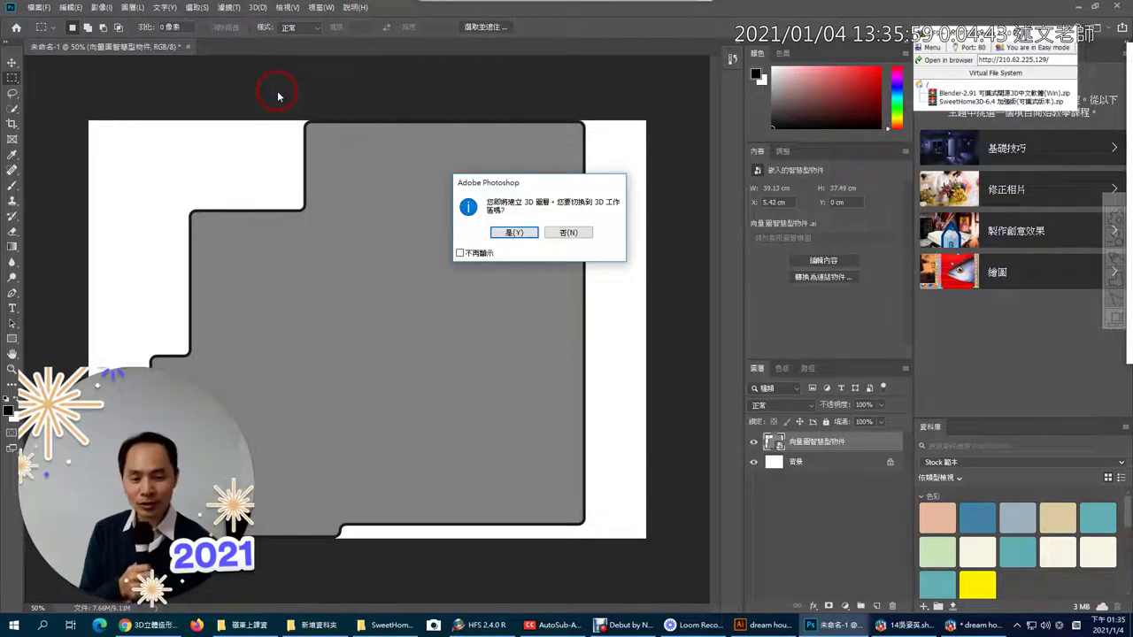
{"action": "left_click", "coordinate": [514, 232]}
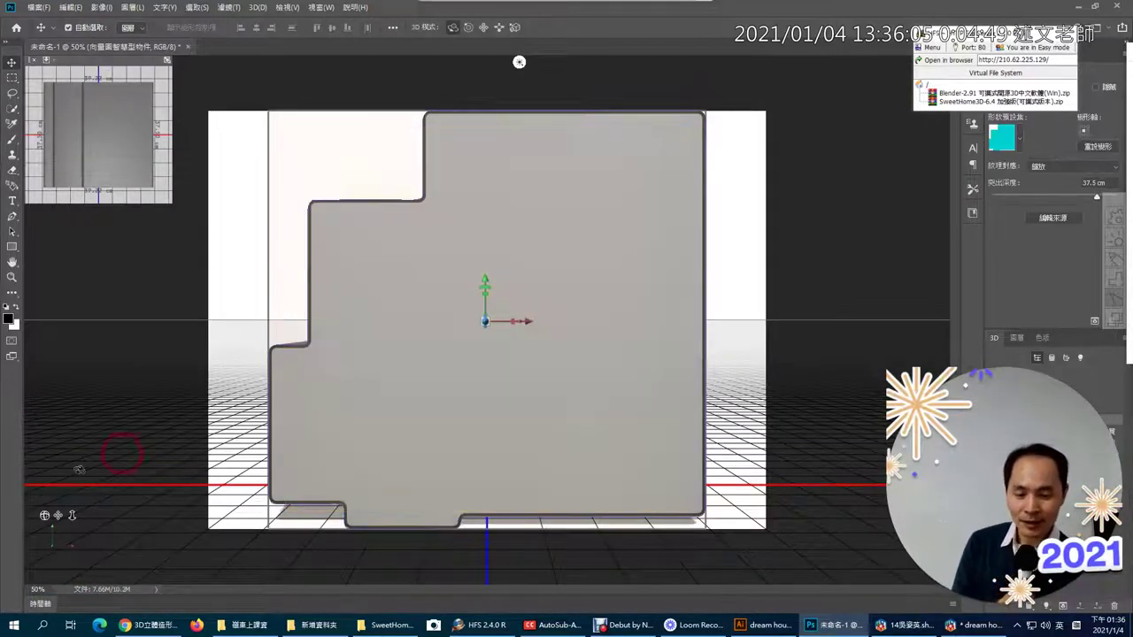
{"action": "left_click_drag", "start_coordinate": [44, 515], "coordinate": [65, 517]}
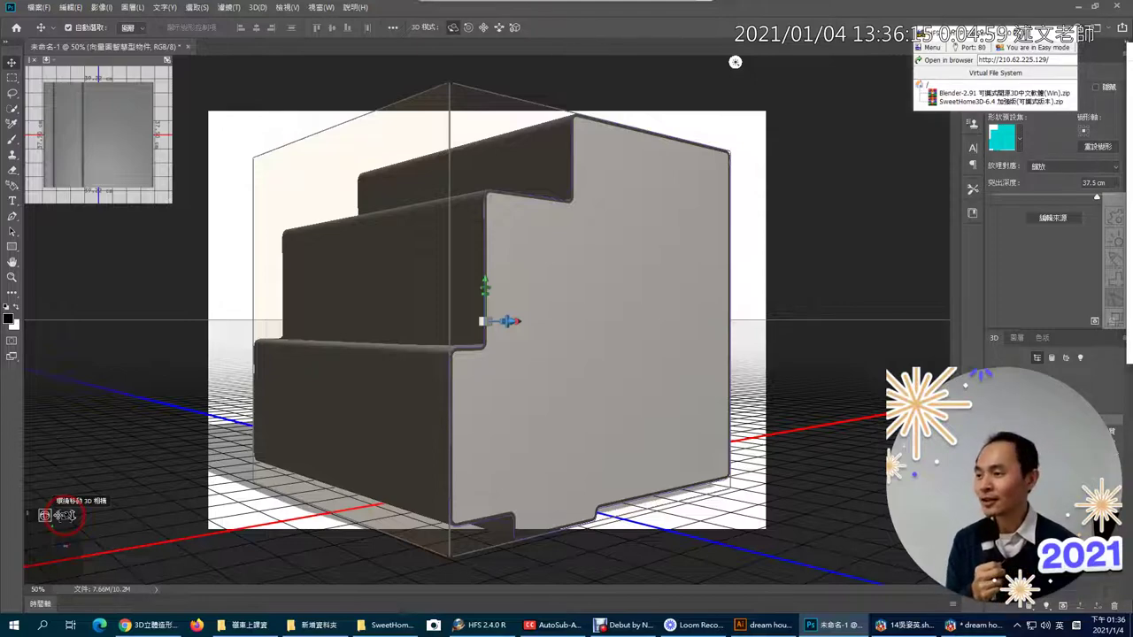
{"action": "left_click_drag", "start_coordinate": [65, 515], "coordinate": [38, 586]}
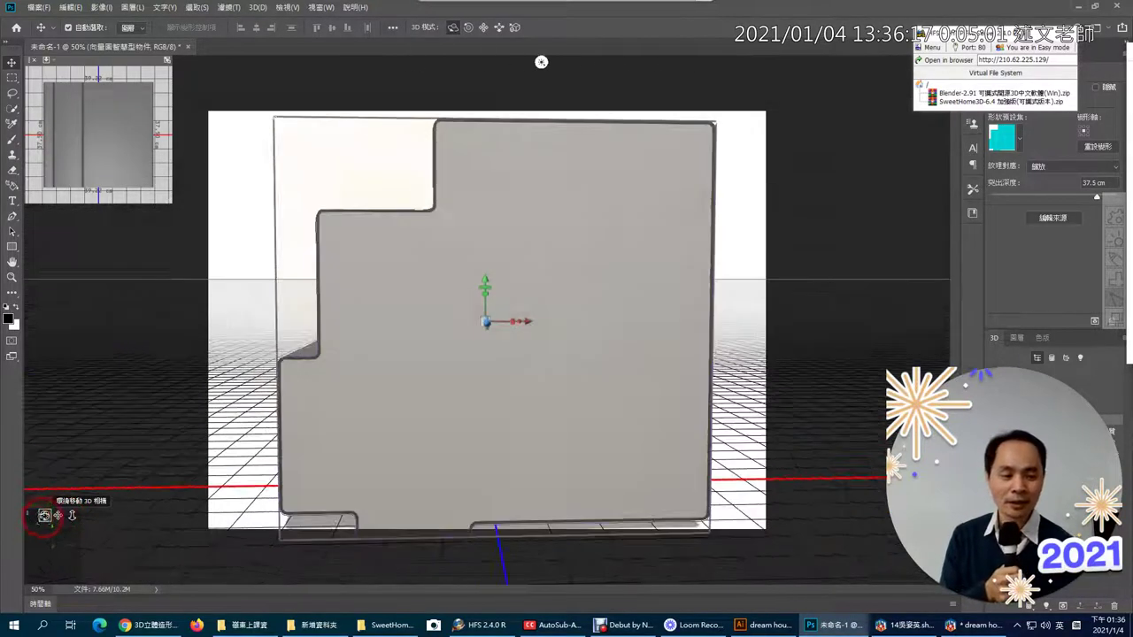
Close the floating HFS window screenshot that covers the extrusion properties
{"action": "left_click_drag", "start_coordinate": [980, 70], "coordinate": [874, 46]}
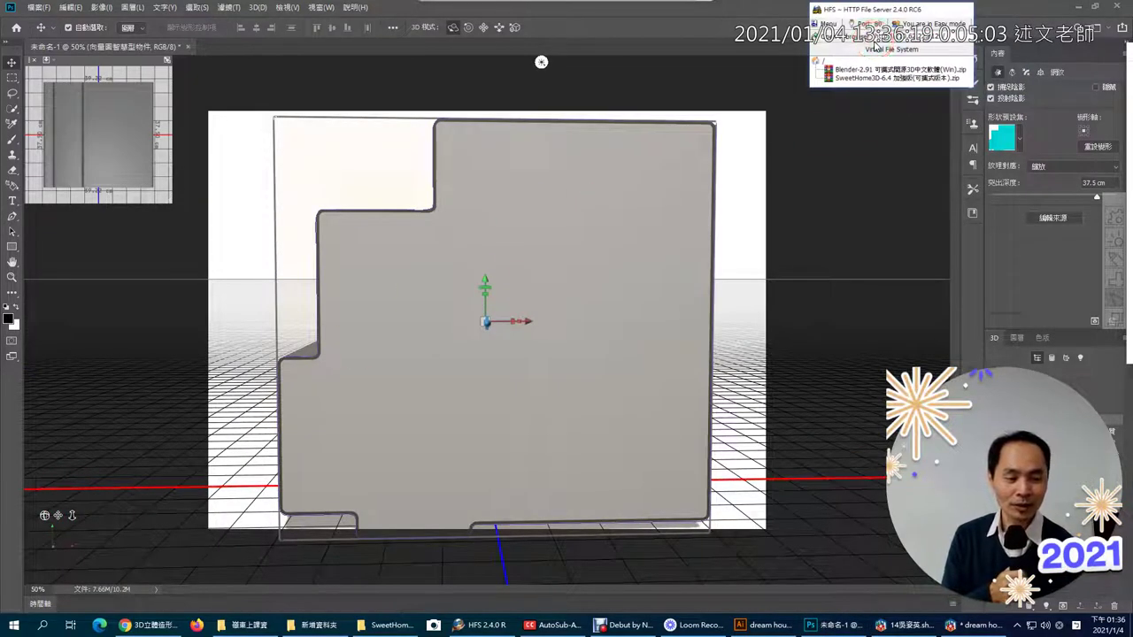
{"action": "right_click", "coordinate": [875, 48]}
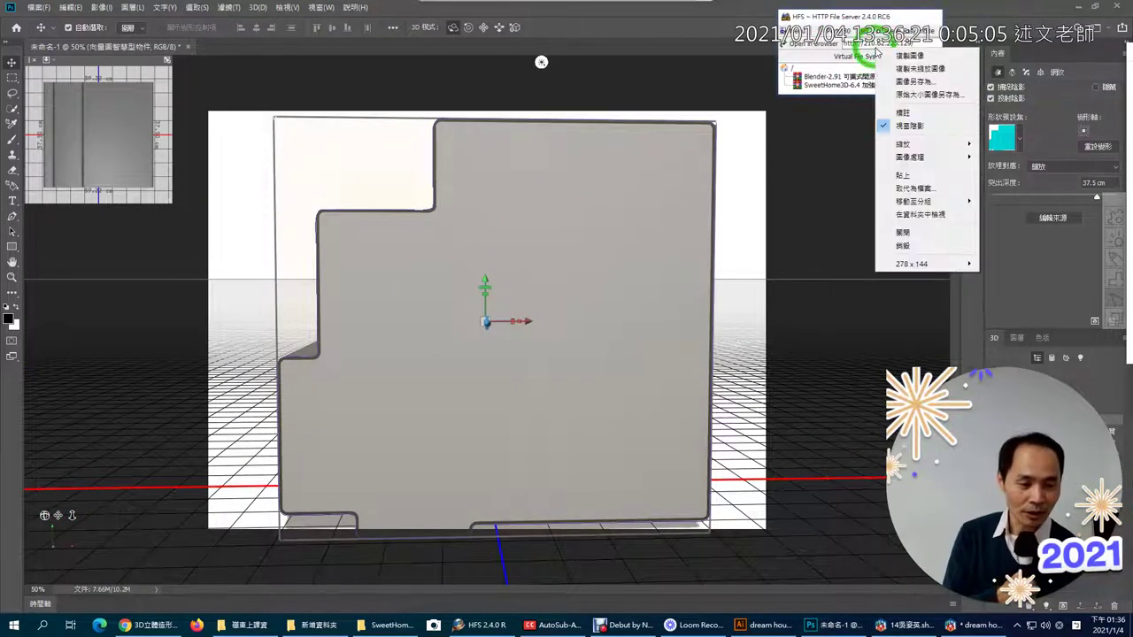
{"action": "left_click", "coordinate": [903, 232]}
{"action": "left_click", "coordinate": [922, 155]}
Reduce the model's extrusion depth to 6.55 cm and check the thinner slab from an angle
{"action": "left_click_drag", "start_coordinate": [1096, 201], "coordinate": [1089, 199]}
{"action": "left_click_drag", "start_coordinate": [1086, 198], "coordinate": [1066, 202]}
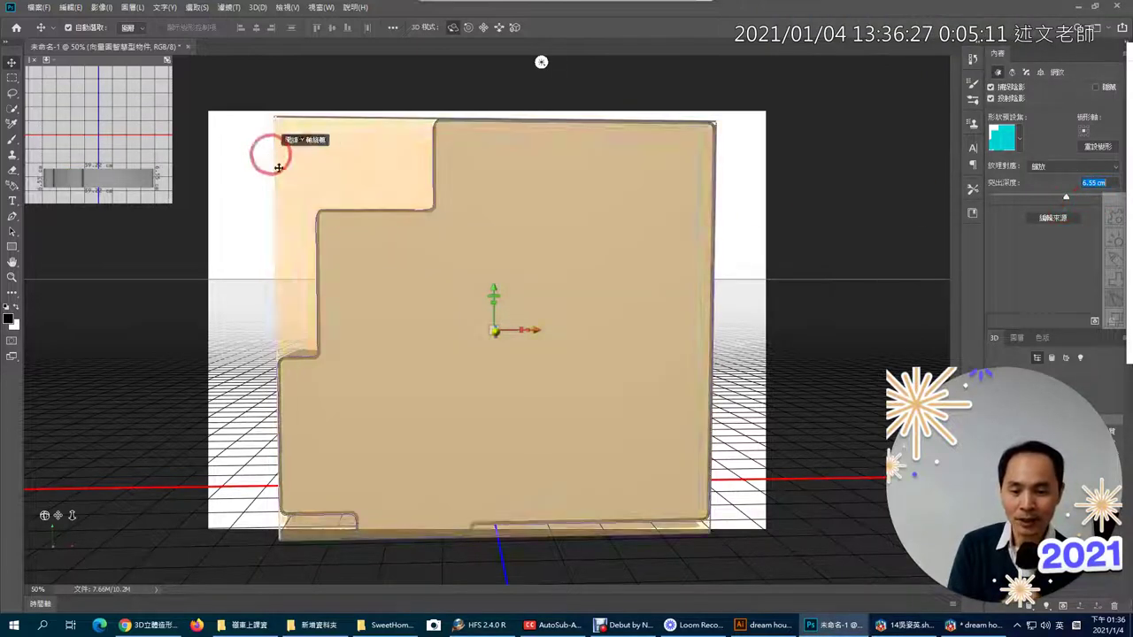
{"action": "left_click_drag", "start_coordinate": [43, 512], "coordinate": [69, 517]}
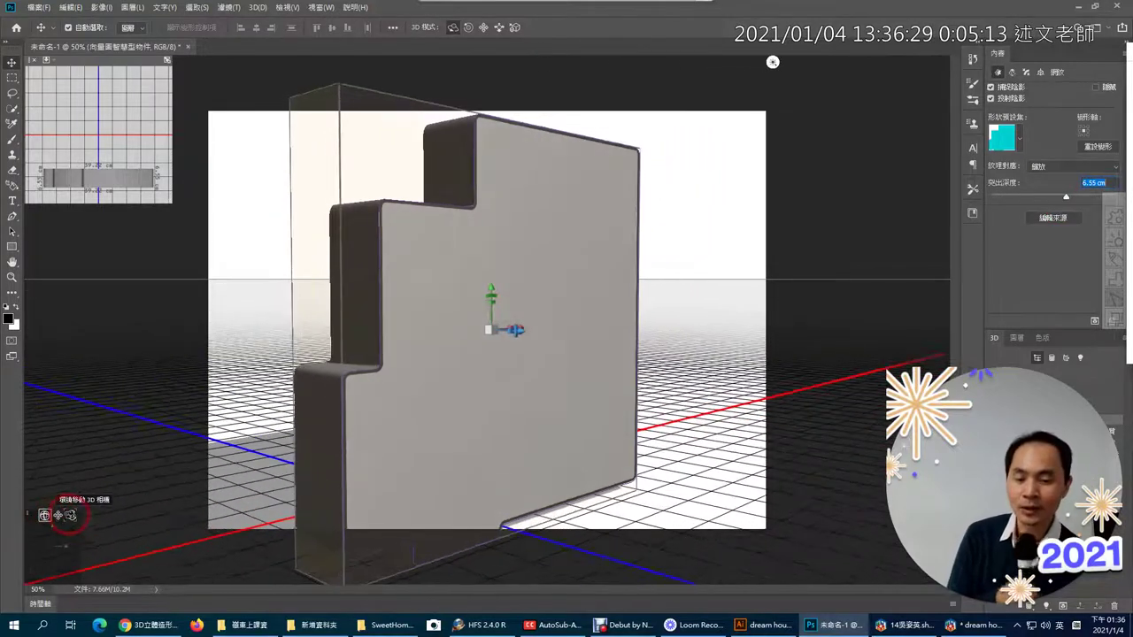
{"action": "left_click_drag", "start_coordinate": [69, 517], "coordinate": [55, 520]}
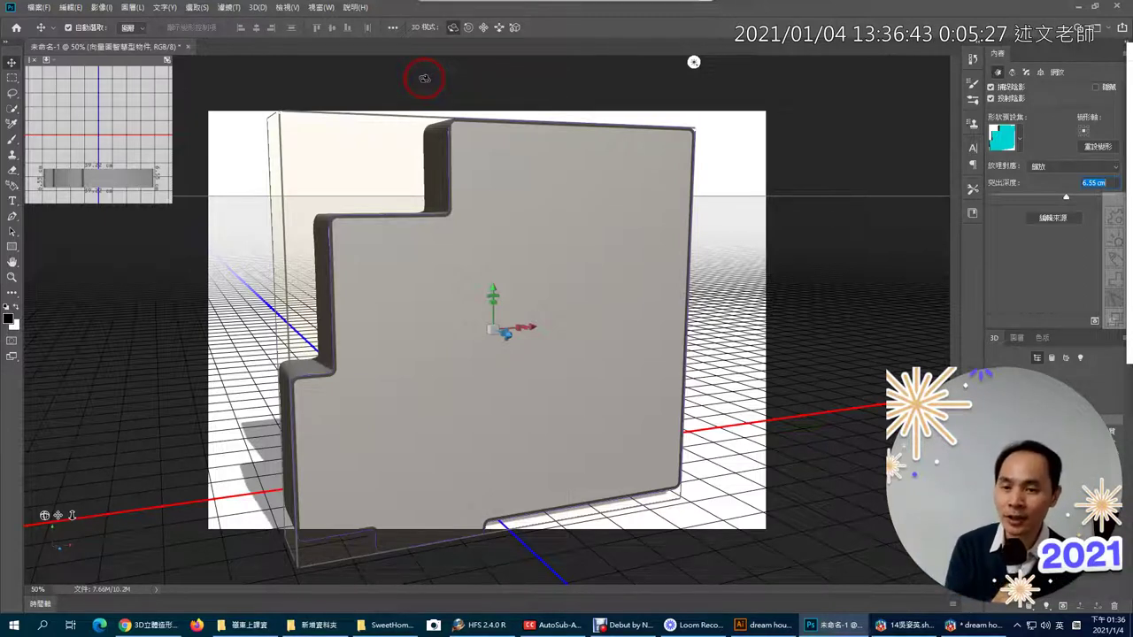
Start exporting the 3D layer in Collada format with the texture format set to PNG
{"action": "left_click", "coordinate": [257, 8]}
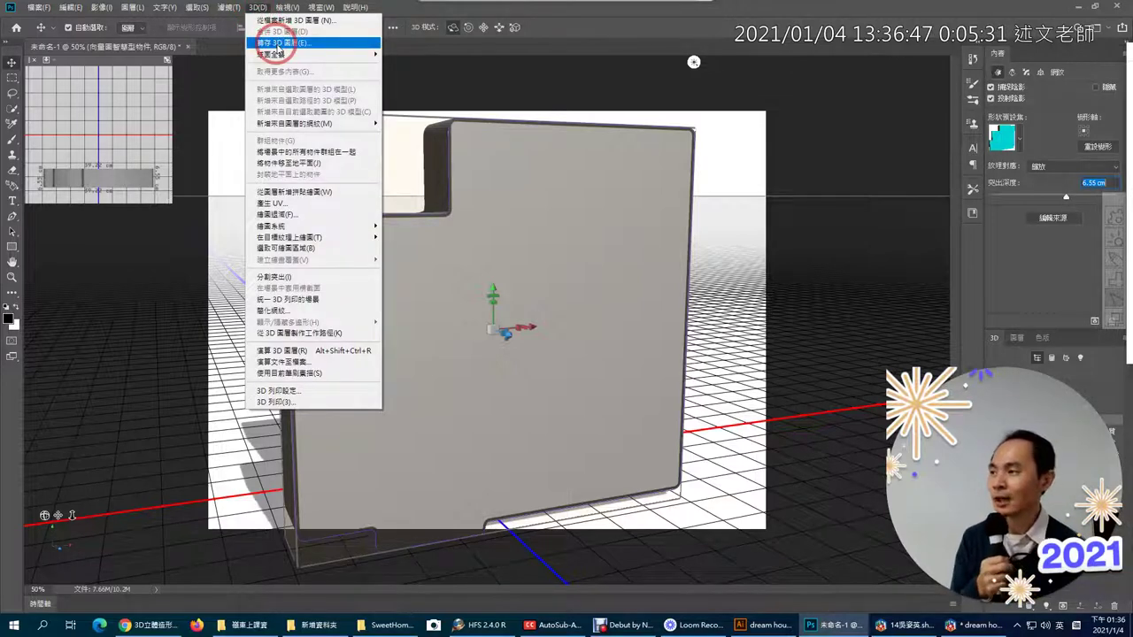
{"action": "left_click", "coordinate": [278, 43]}
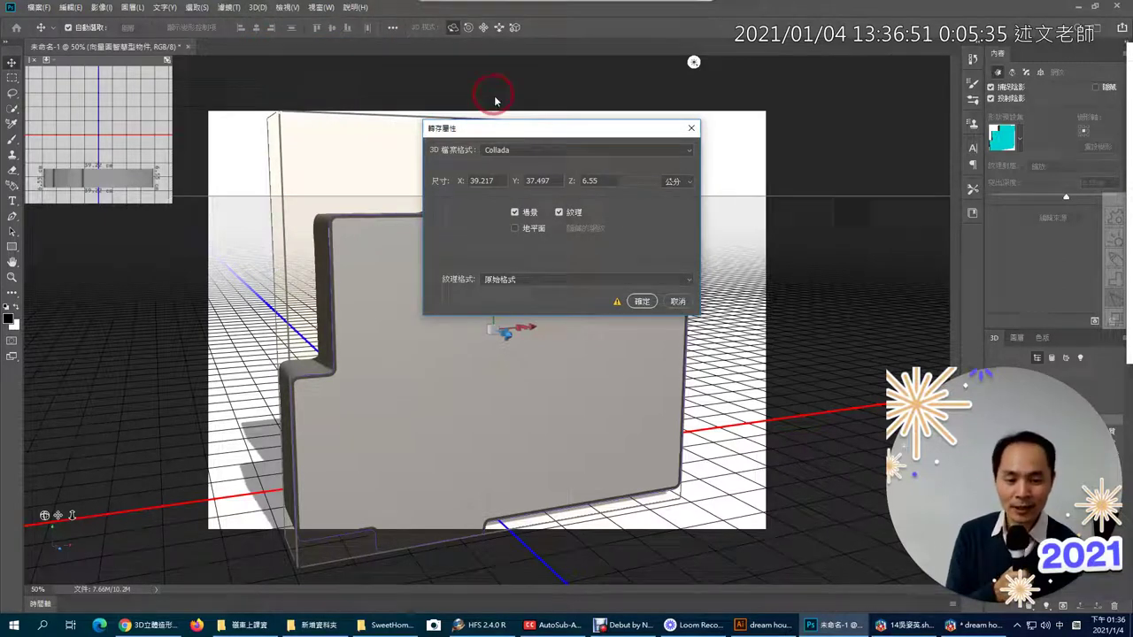
{"action": "left_click", "coordinate": [500, 150]}
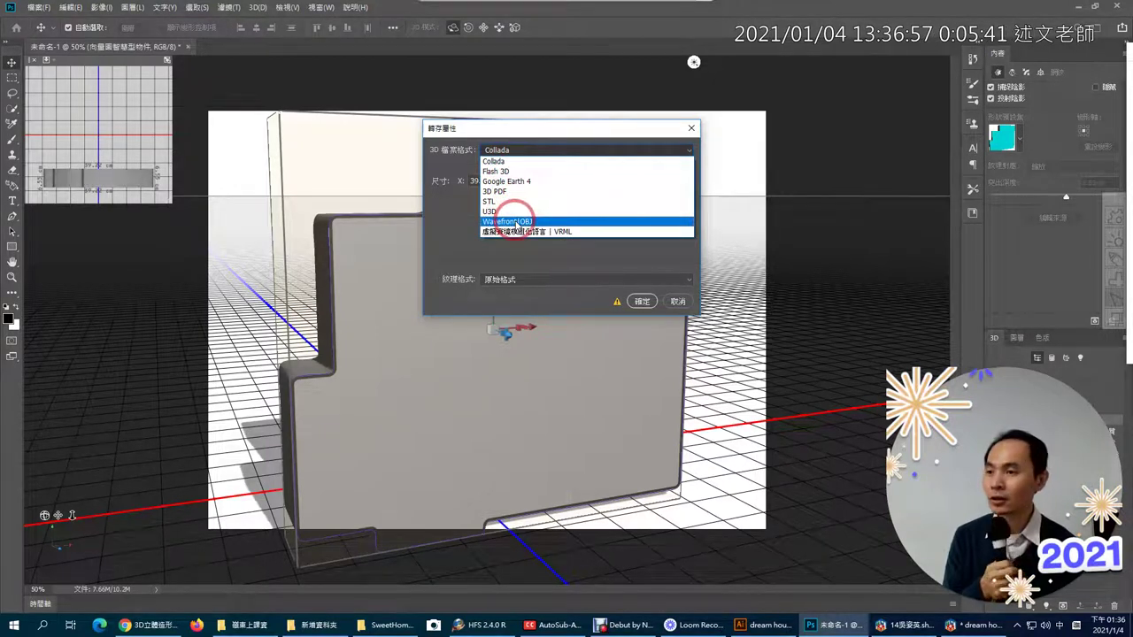
{"action": "left_click", "coordinate": [523, 162]}
{"action": "left_click", "coordinate": [550, 285]}
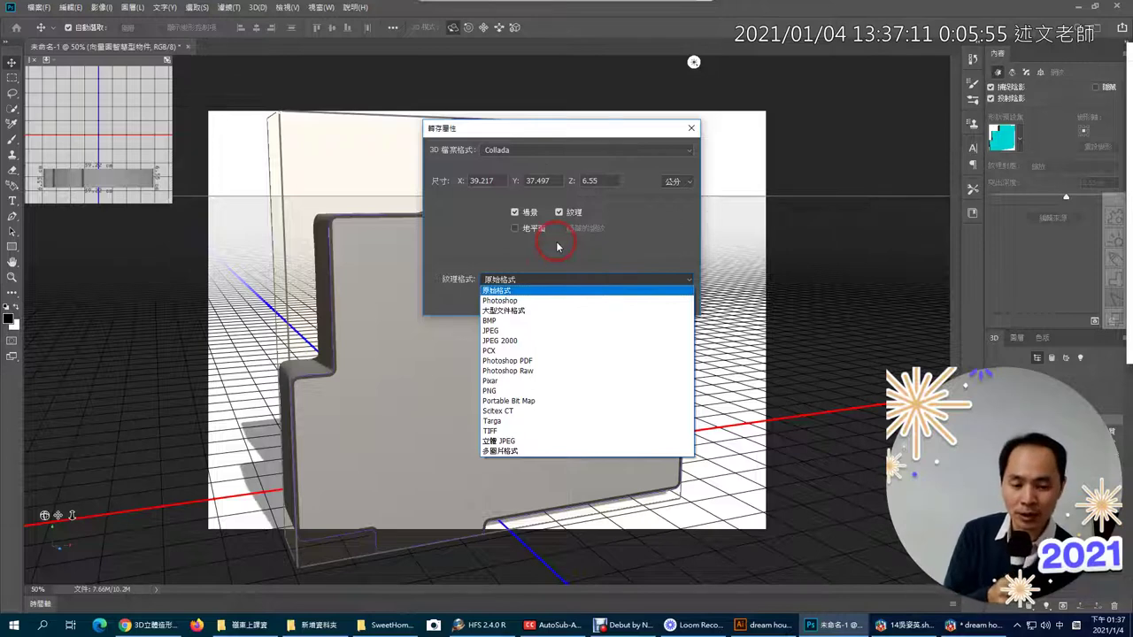
{"action": "left_click", "coordinate": [545, 389]}
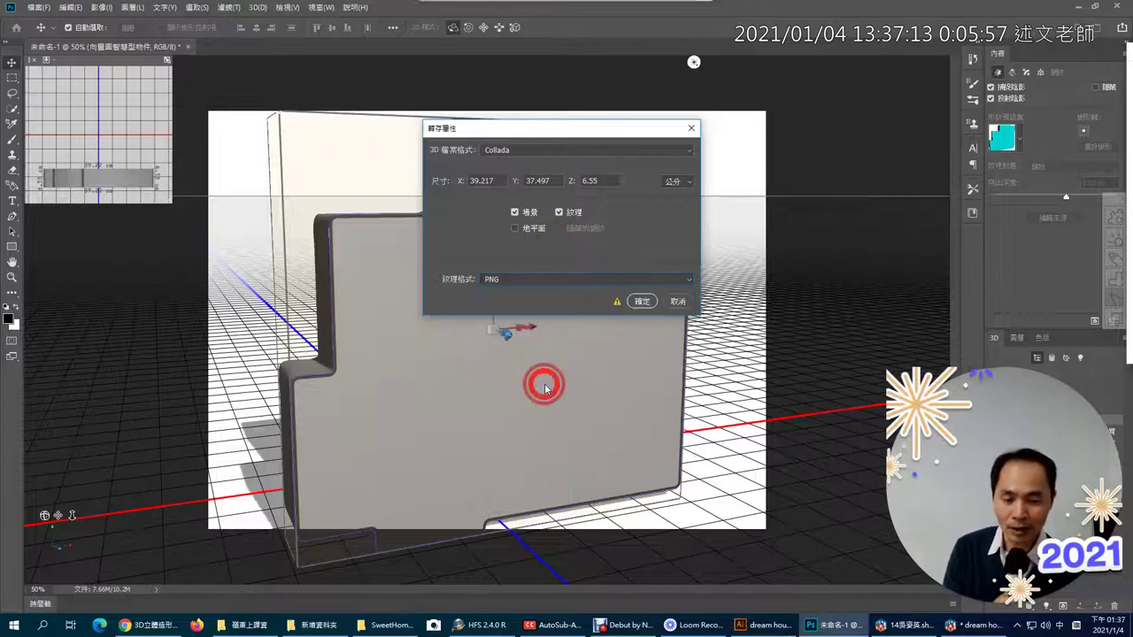
Confirm the export settings and save the model as 0104.dae in a new folder on the desktop
{"action": "left_click", "coordinate": [643, 302]}
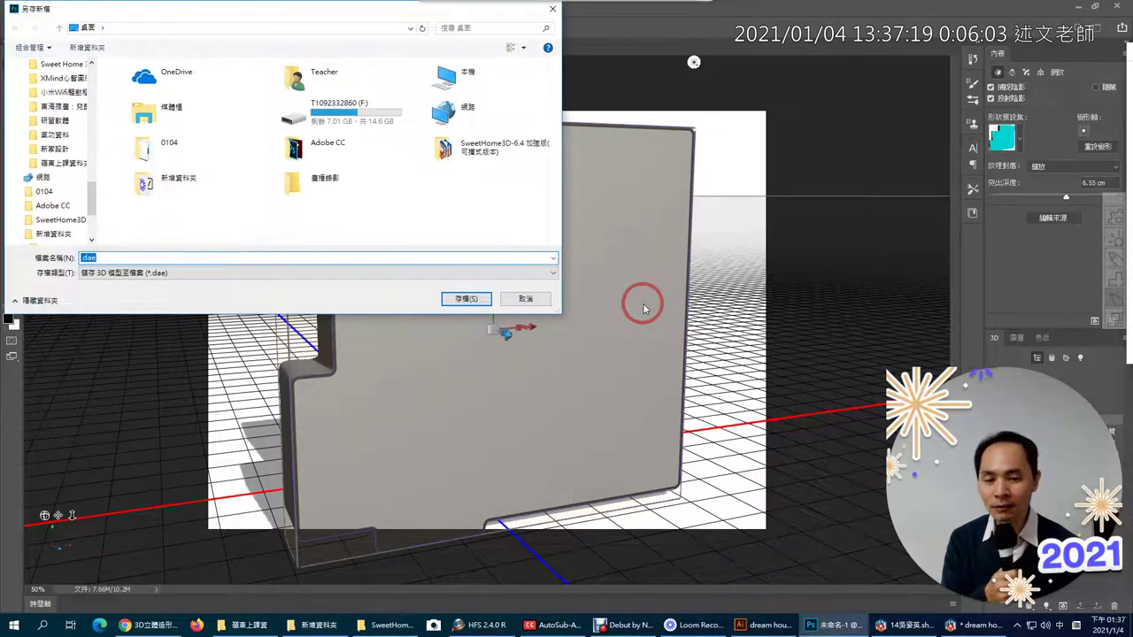
{"action": "left_click", "coordinate": [93, 53]}
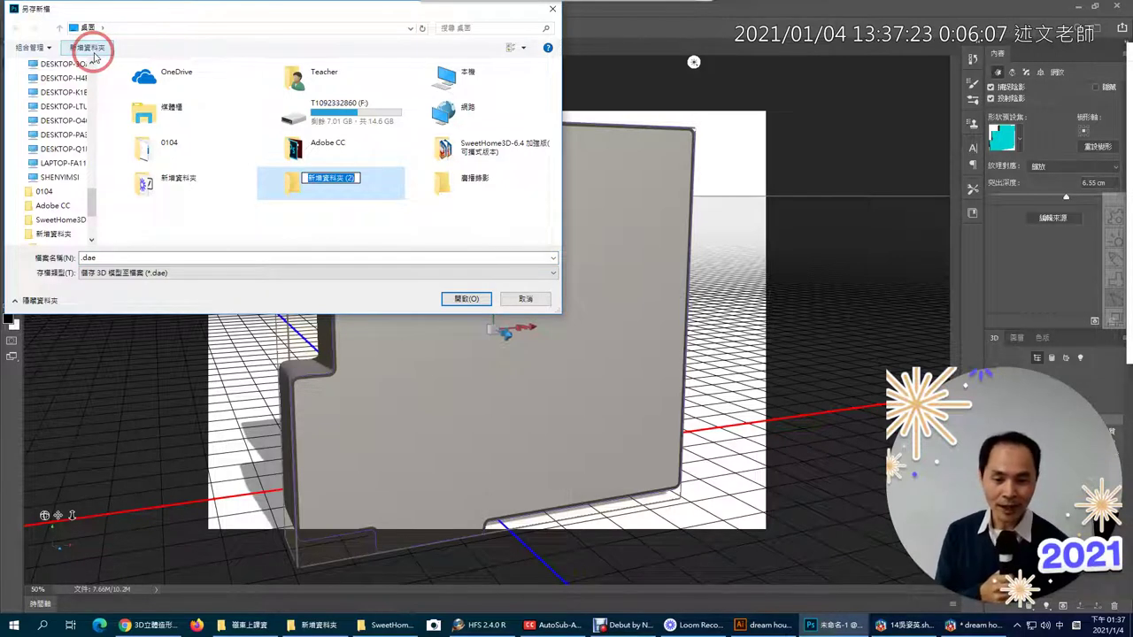
{"action": "double_click", "coordinate": [314, 183]}
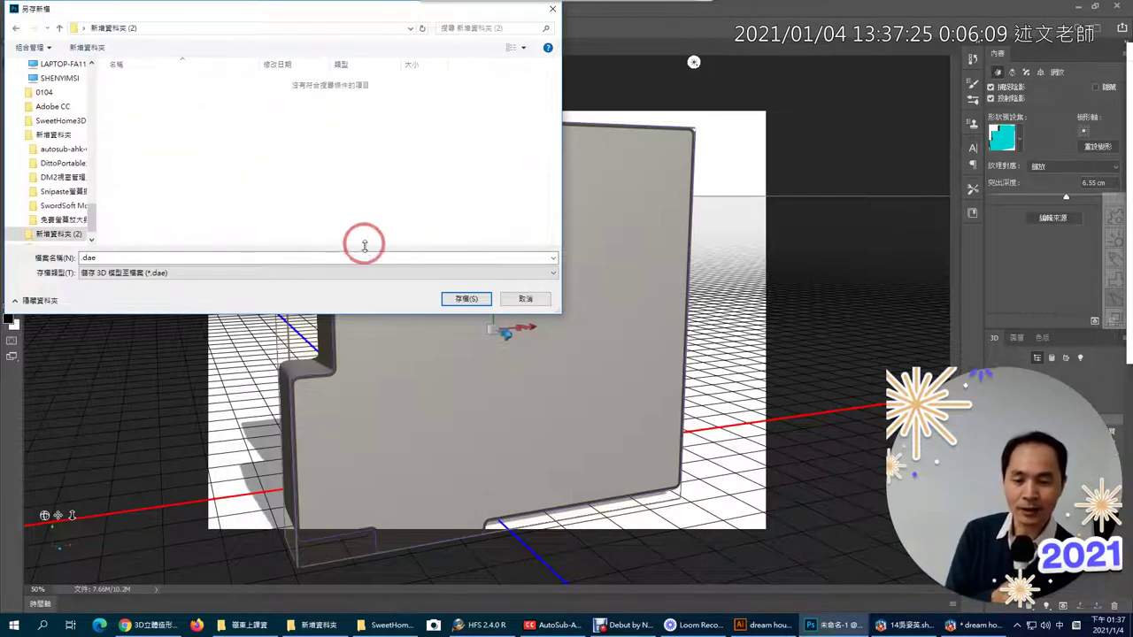
{"action": "double_click", "coordinate": [89, 258]}
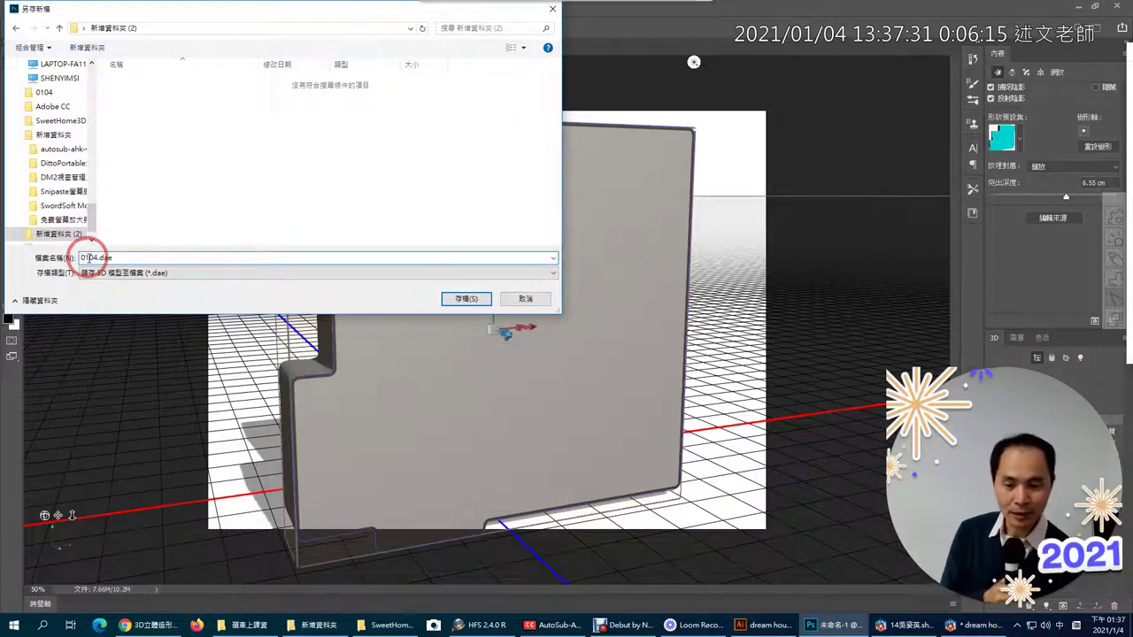
{"action": "left_click", "coordinate": [464, 298]}
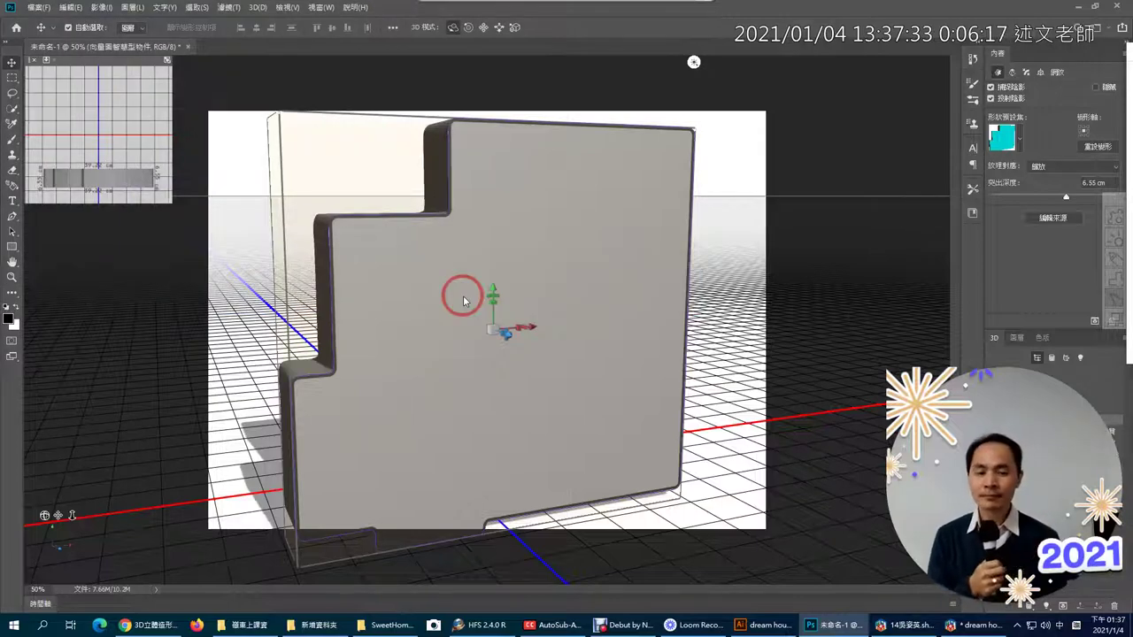
Go to the desktop and open the new folder to check the exported 0104.dae and its texture files
{"action": "left_click", "coordinate": [1073, 6]}
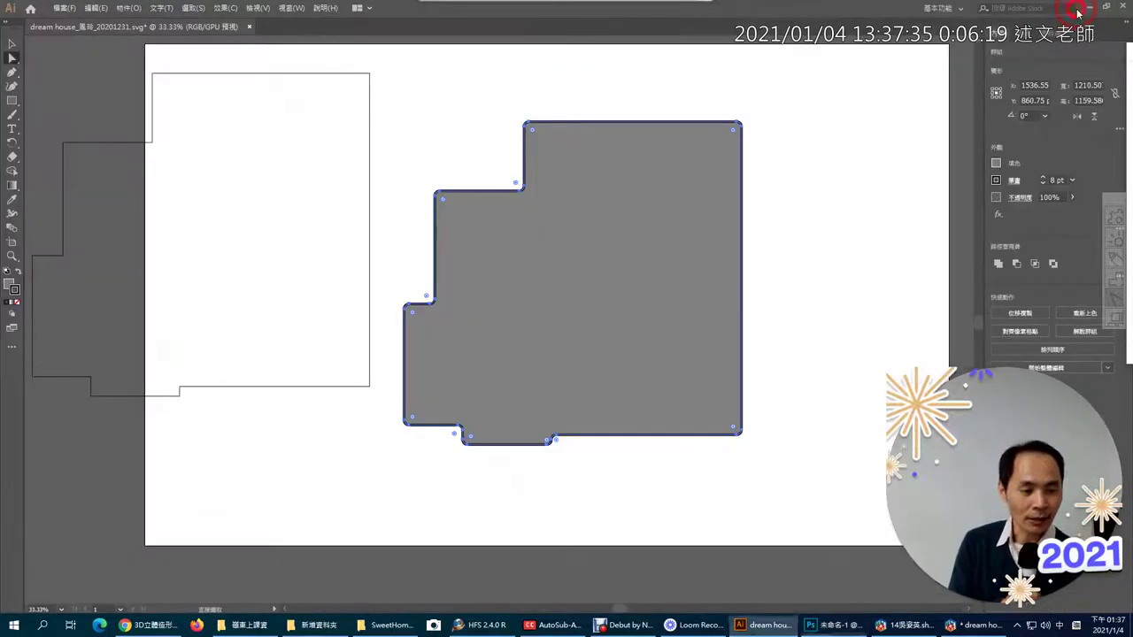
{"action": "left_click", "coordinate": [1072, 7]}
{"action": "left_click", "coordinate": [1066, 7]}
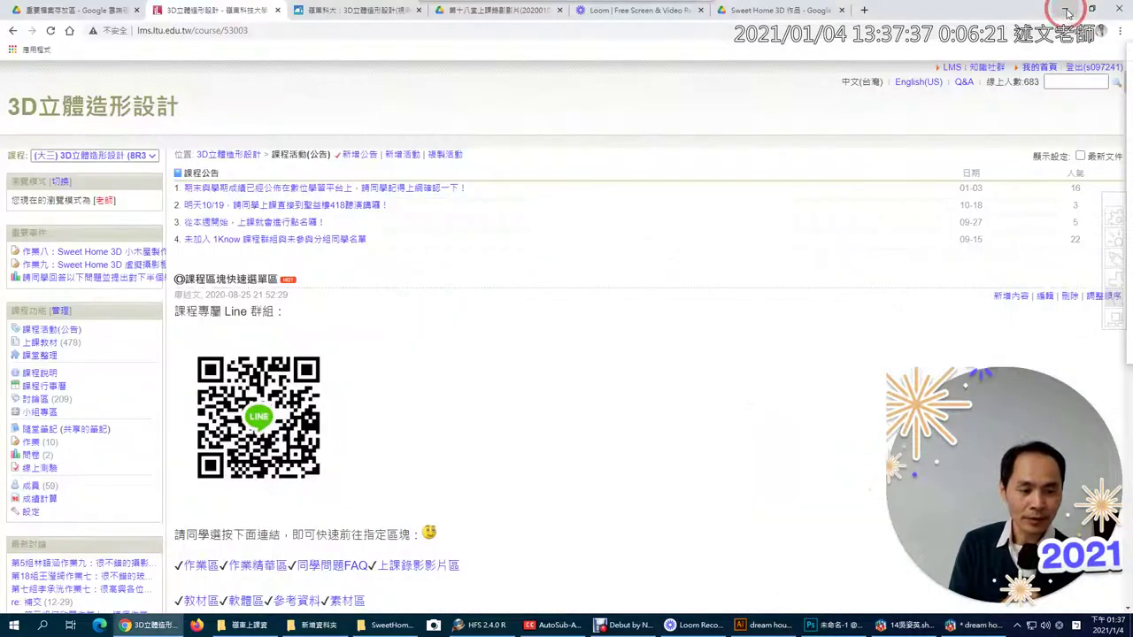
{"action": "left_click", "coordinate": [1059, 7]}
{"action": "left_click", "coordinate": [1067, 7]}
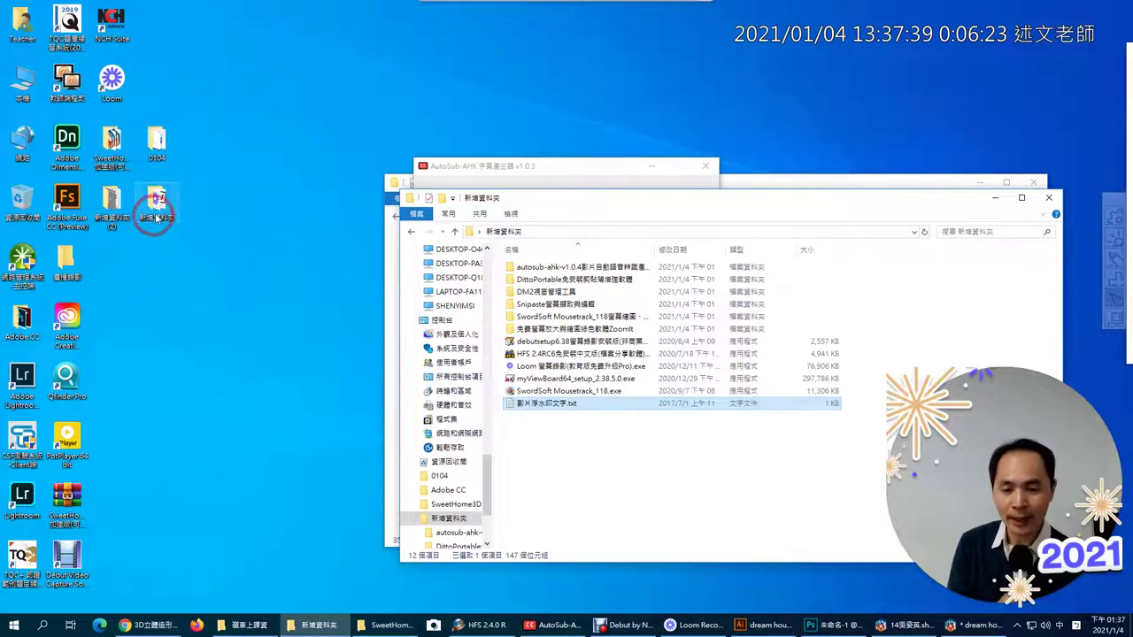
{"action": "left_click", "coordinate": [114, 210]}
{"action": "double_click", "coordinate": [113, 211]}
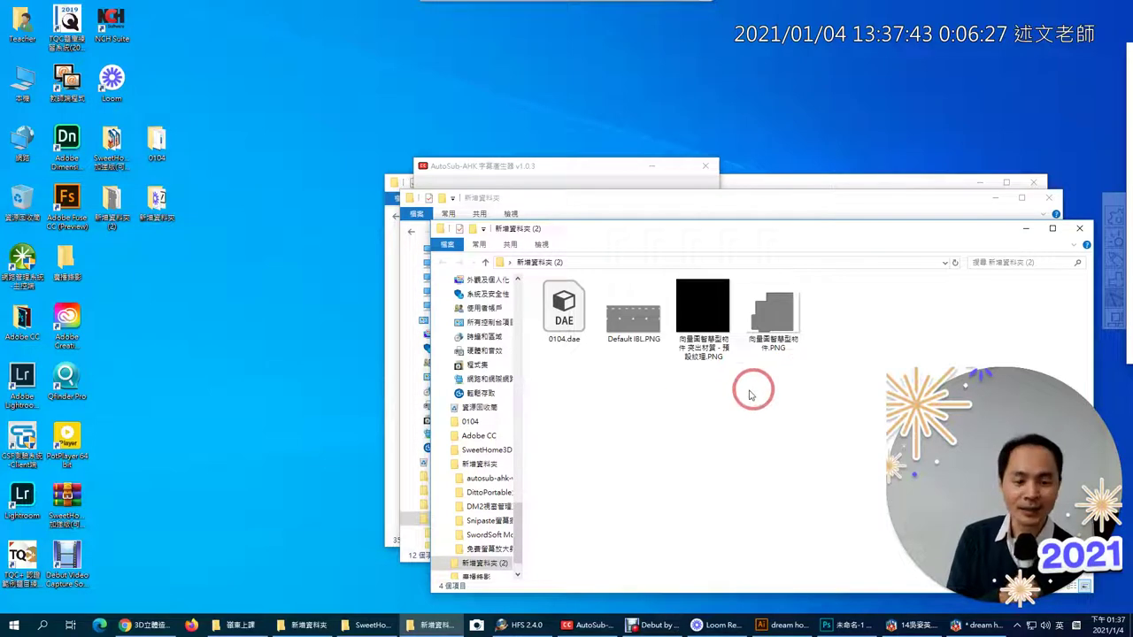
{"action": "left_click", "coordinate": [562, 345]}
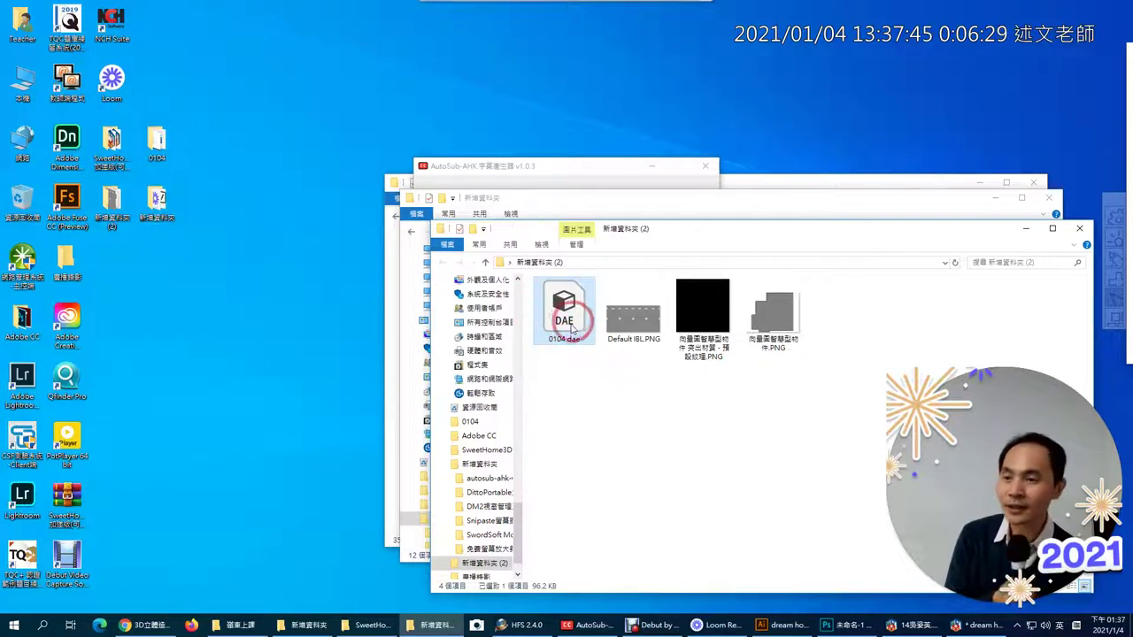
Switch to Sweet Home 3D and start importing a new piece of furniture into the dream house plan
{"action": "left_click", "coordinate": [960, 625]}
{"action": "left_click", "coordinate": [713, 218]}
{"action": "left_click", "coordinate": [605, 266]}
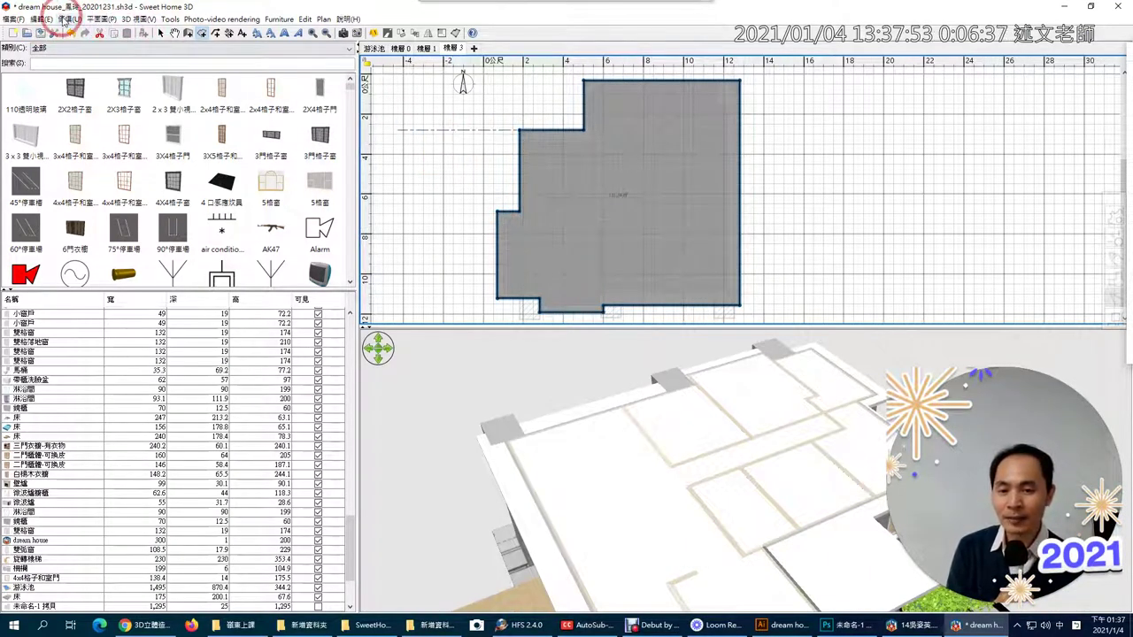
{"action": "left_click", "coordinate": [67, 18]}
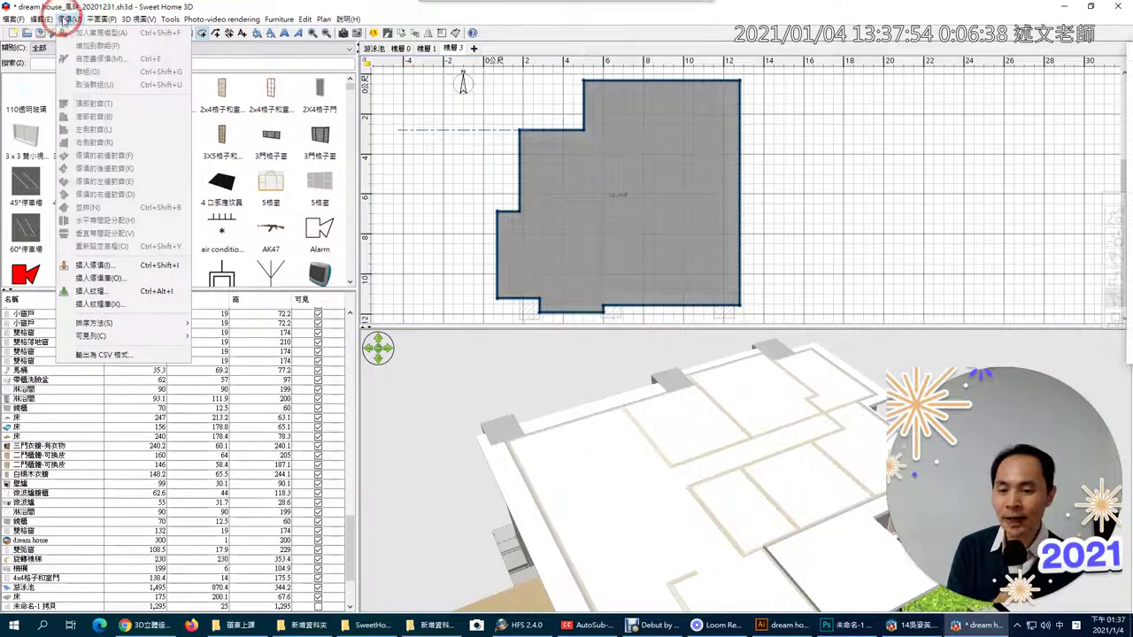
{"action": "left_click", "coordinate": [121, 265]}
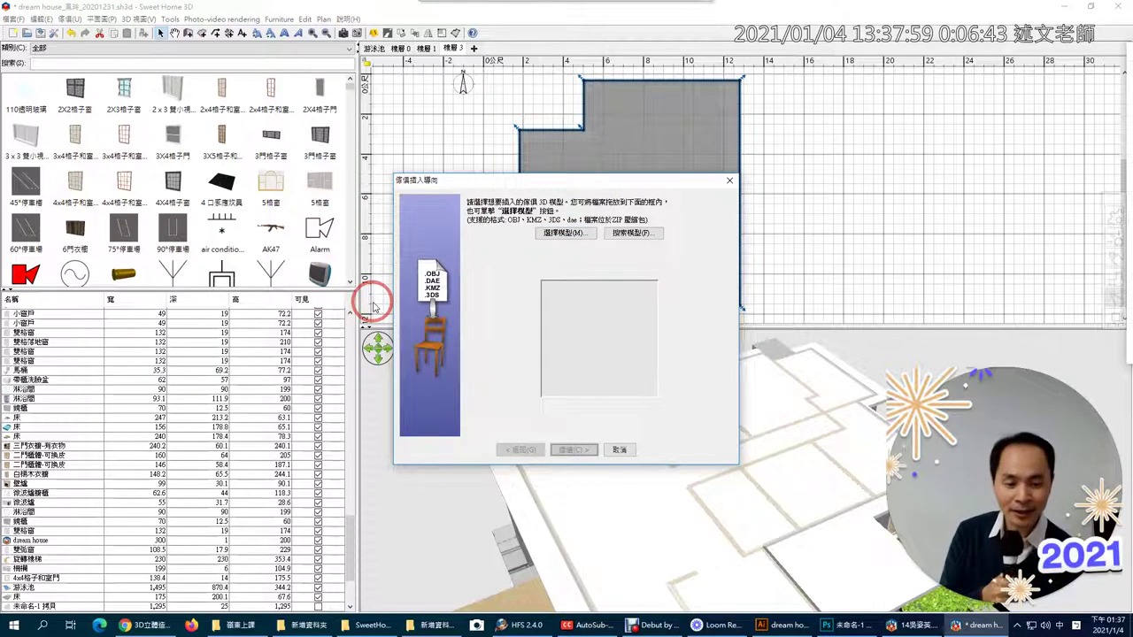
Load 0104.dae from the exported model folder into the furniture import wizard
{"action": "left_click", "coordinate": [431, 626]}
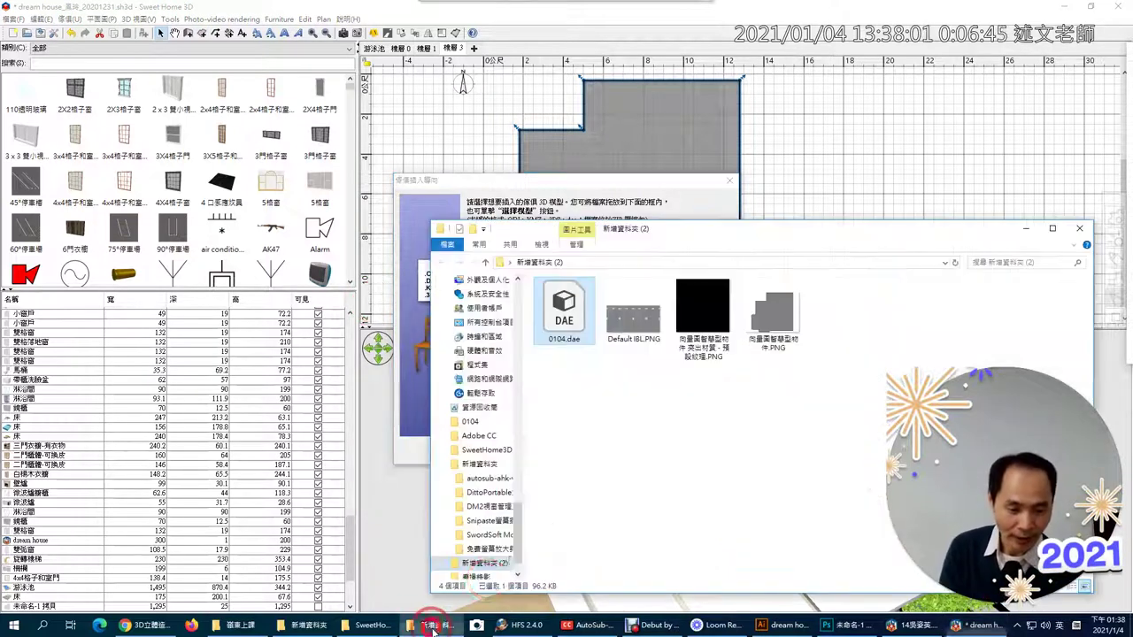
{"action": "left_click_drag", "start_coordinate": [615, 232], "coordinate": [884, 165]}
{"action": "left_click_drag", "start_coordinate": [830, 237], "coordinate": [612, 336]}
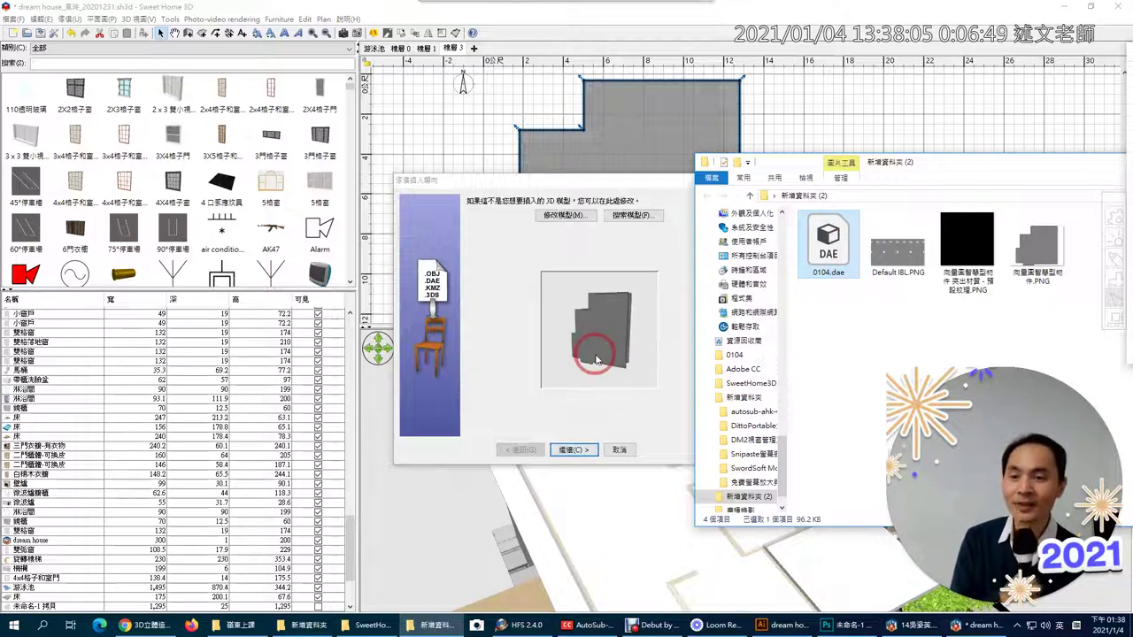
Keep the model's default orientation, set its width to 500 cm with proportions kept, and finish the import
{"action": "left_click", "coordinate": [575, 450]}
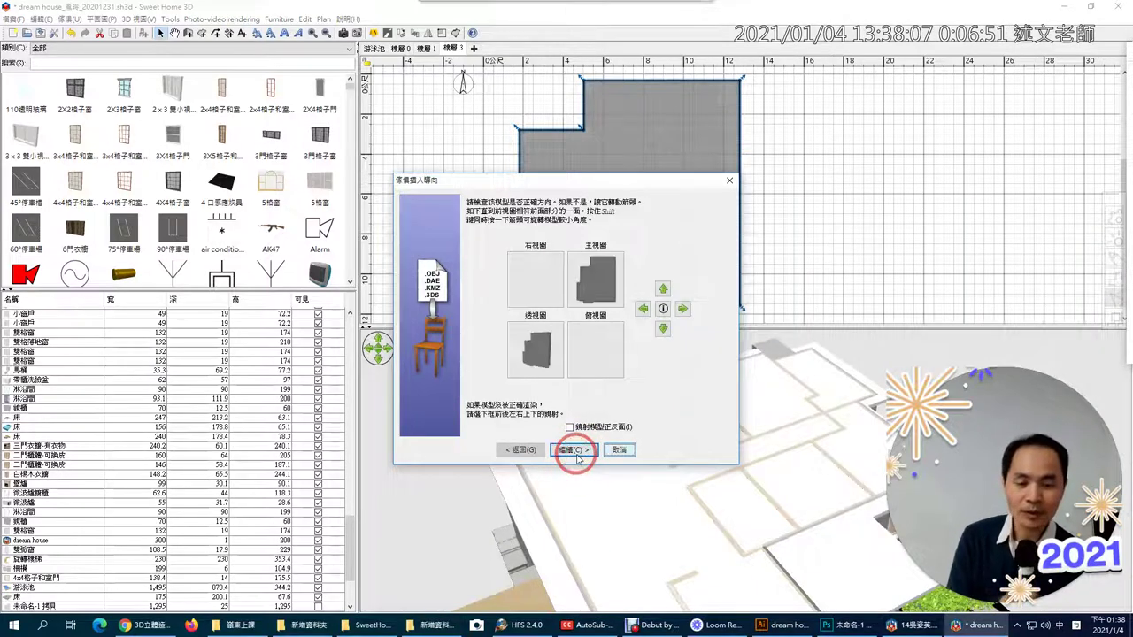
{"action": "left_click_drag", "start_coordinate": [585, 262], "coordinate": [678, 320]}
{"action": "left_click", "coordinate": [575, 450]}
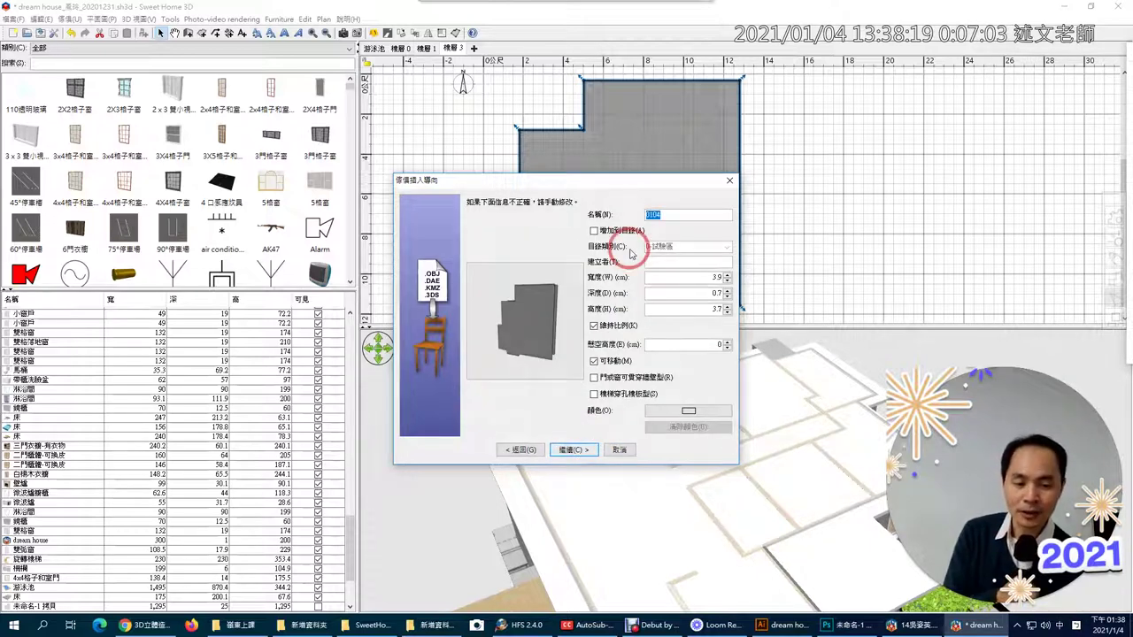
{"action": "left_click", "coordinate": [696, 276]}
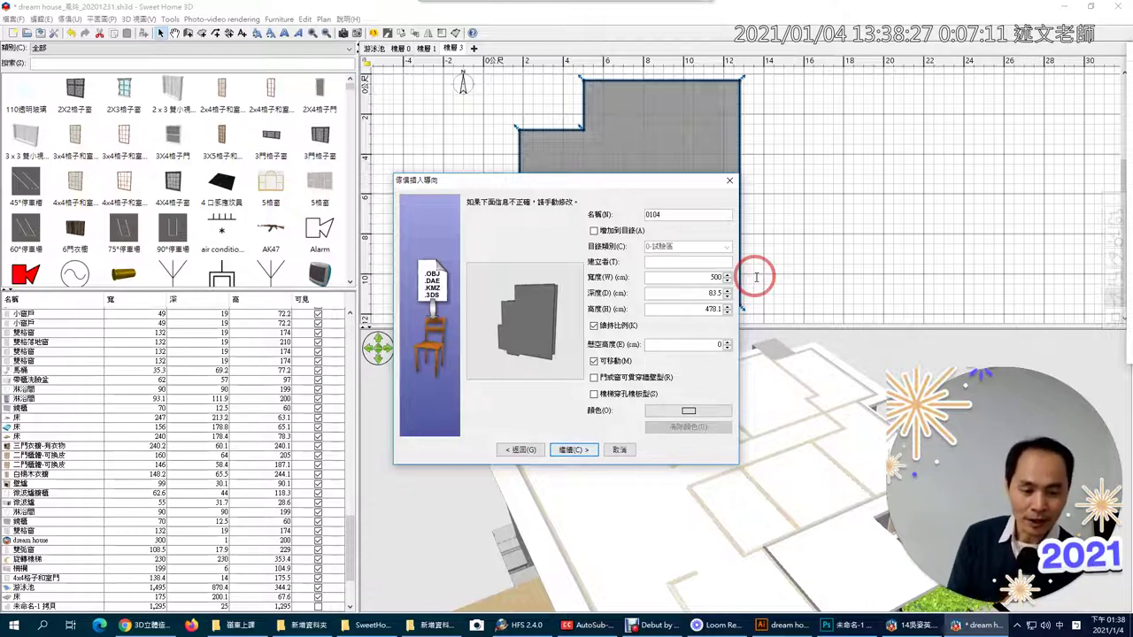
{"action": "left_click", "coordinate": [575, 450]}
{"action": "left_click", "coordinate": [573, 450]}
Lay the imported 0104 slab flat by setting its rotation around the X axis to 90 degrees
{"action": "left_click_drag", "start_coordinate": [715, 462], "coordinate": [811, 363]}
{"action": "left_click", "coordinate": [535, 81]}
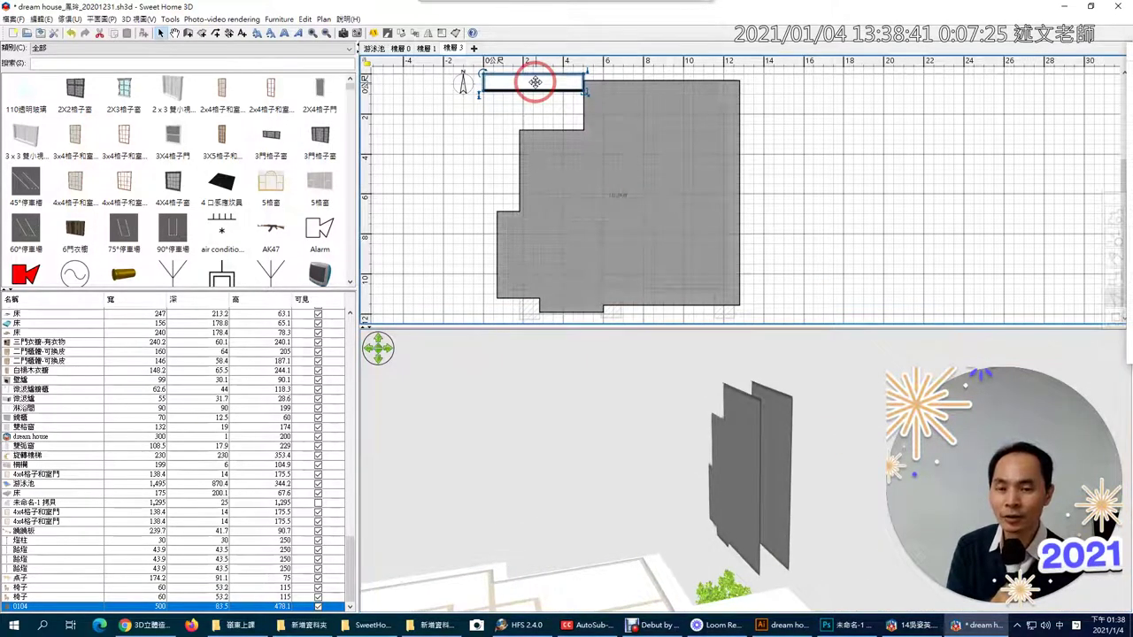
{"action": "double_click", "coordinate": [535, 81]}
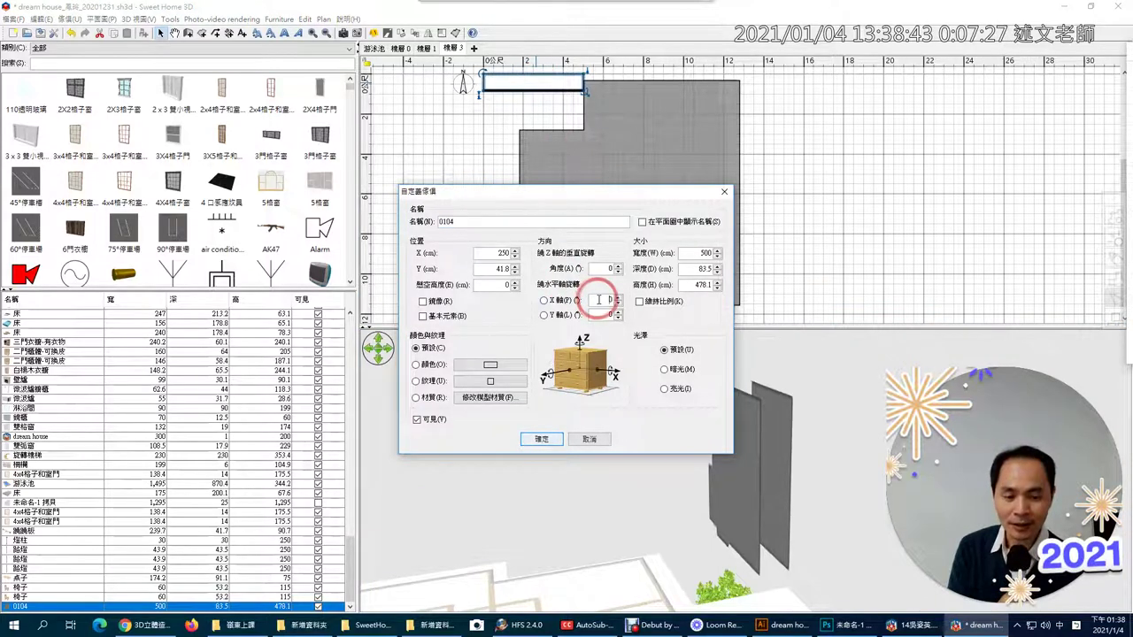
{"action": "left_click", "coordinate": [611, 314]}
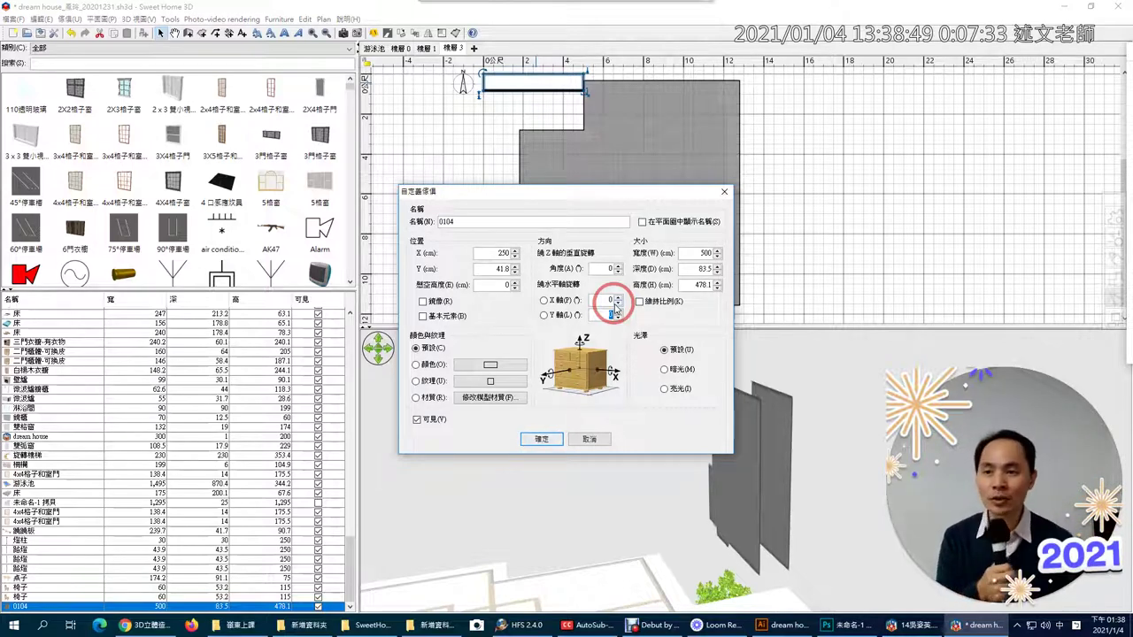
{"action": "left_click", "coordinate": [610, 301]}
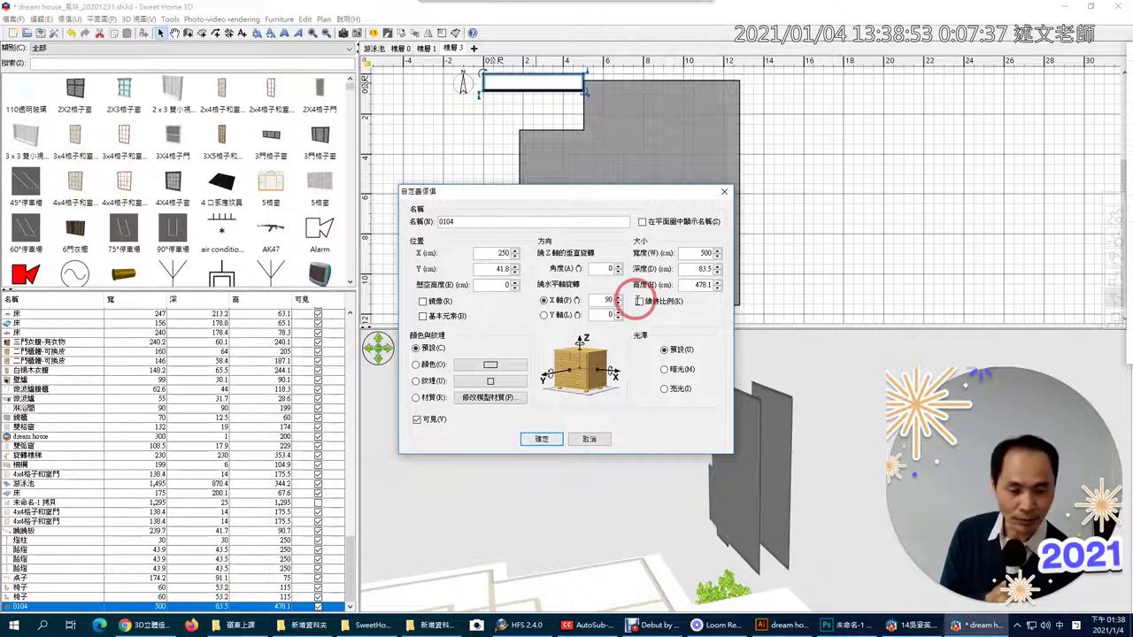
{"action": "left_click", "coordinate": [540, 439]}
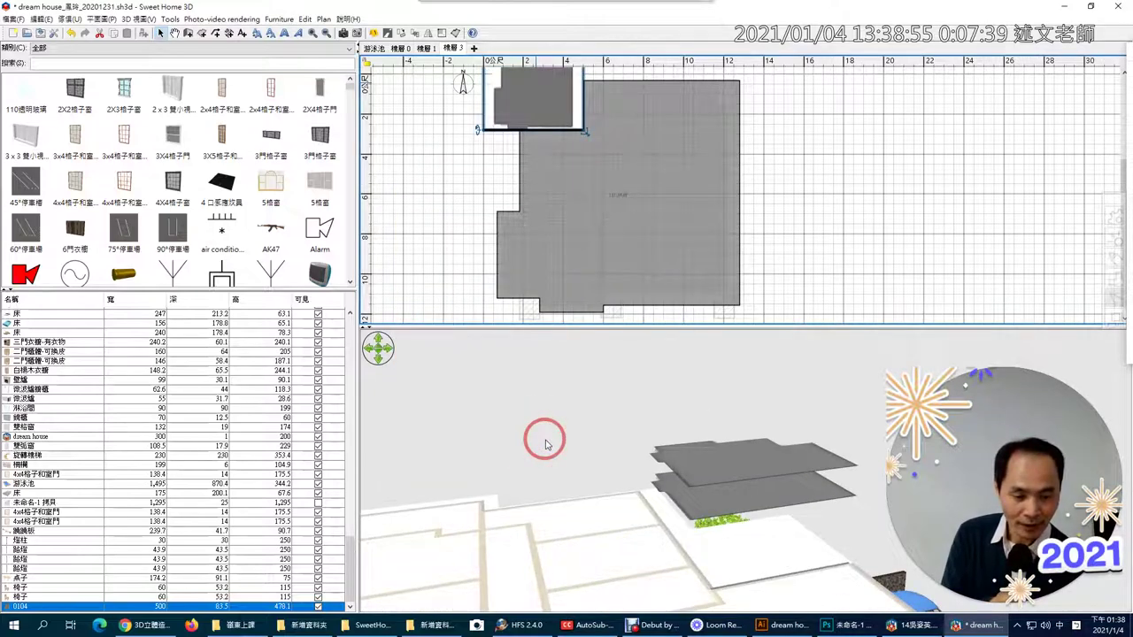